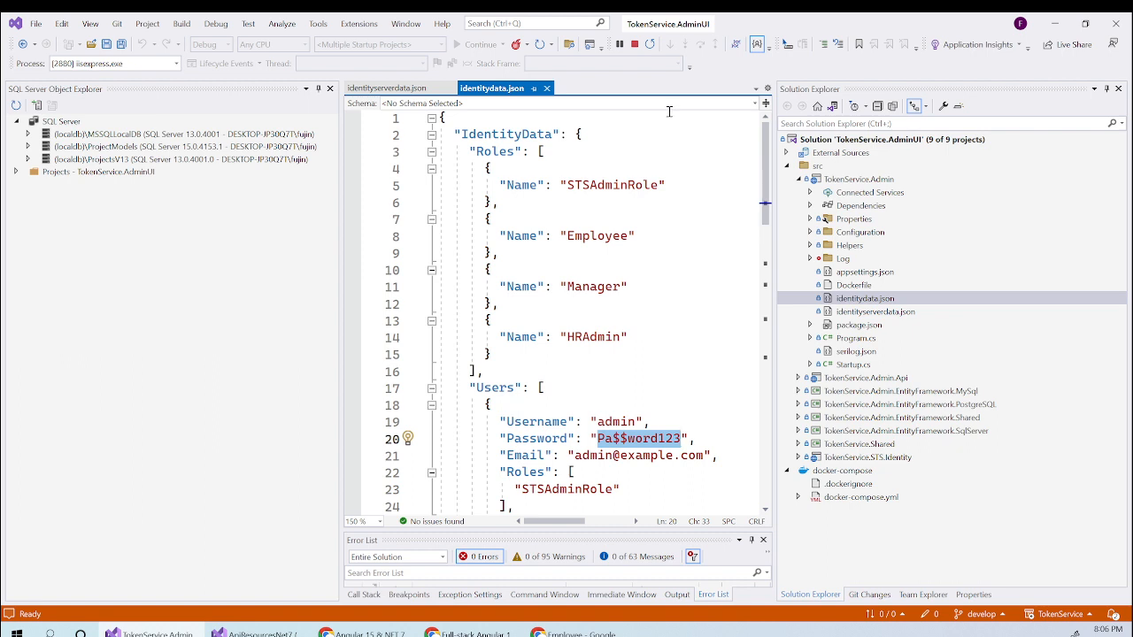
# Review the solution's startup project settings, checking TokenService.Admin, TokenService.Admin.Api and TokenService.STS.Identity, and close them without changes
pyautogui.click(712, 218)
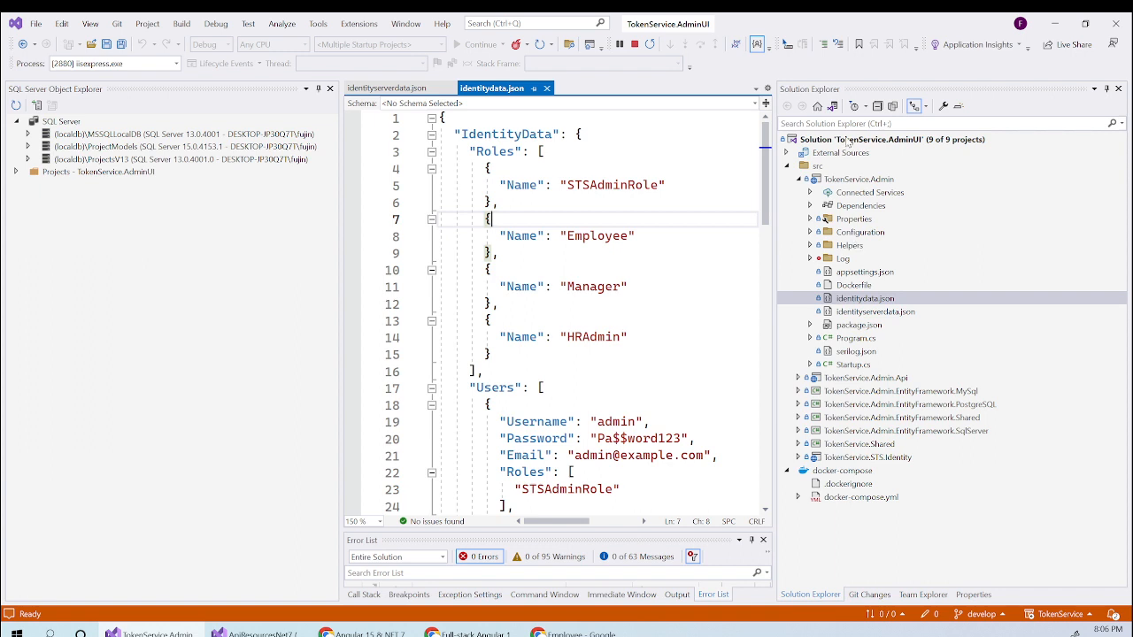
pyautogui.click(787, 166)
pyautogui.click(822, 142)
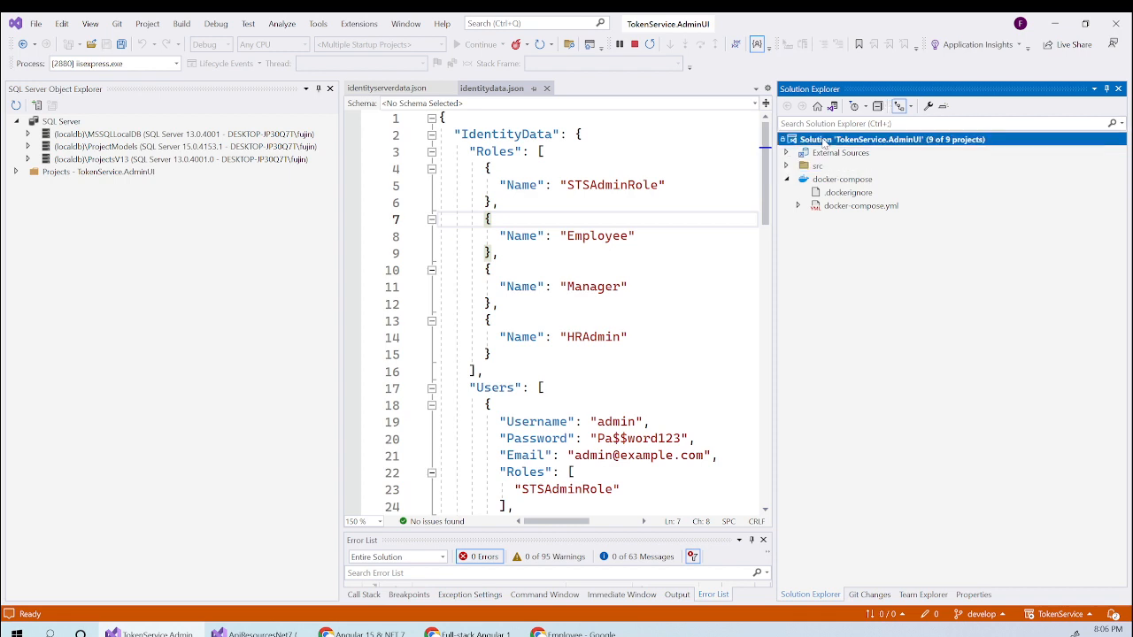
pyautogui.rightClick(823, 141)
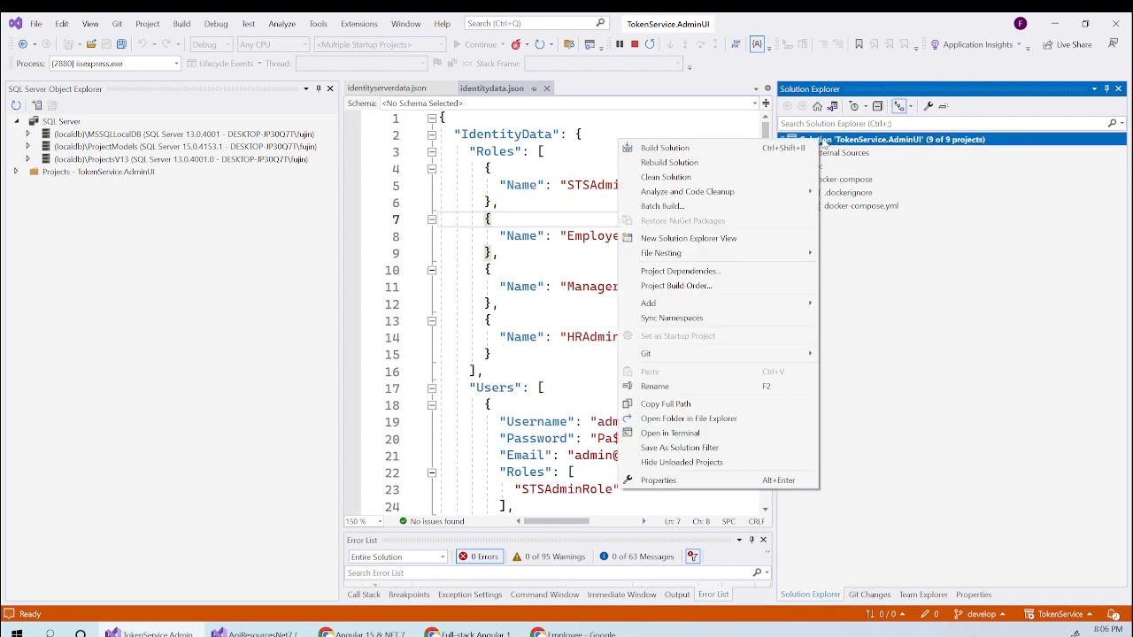
pyautogui.click(658, 481)
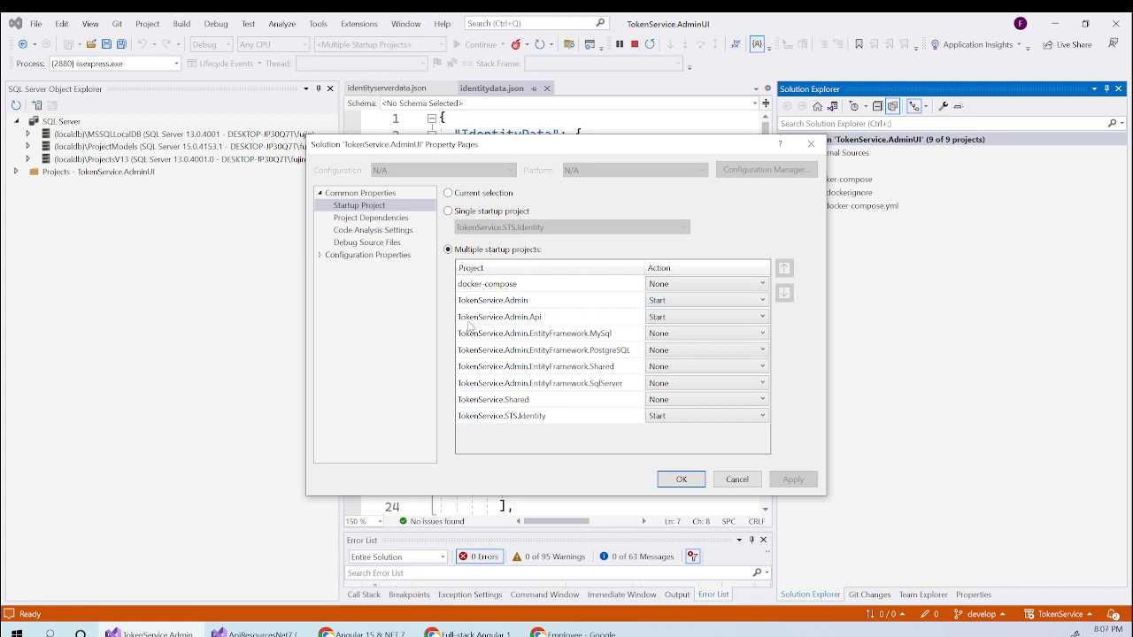
pyautogui.click(531, 302)
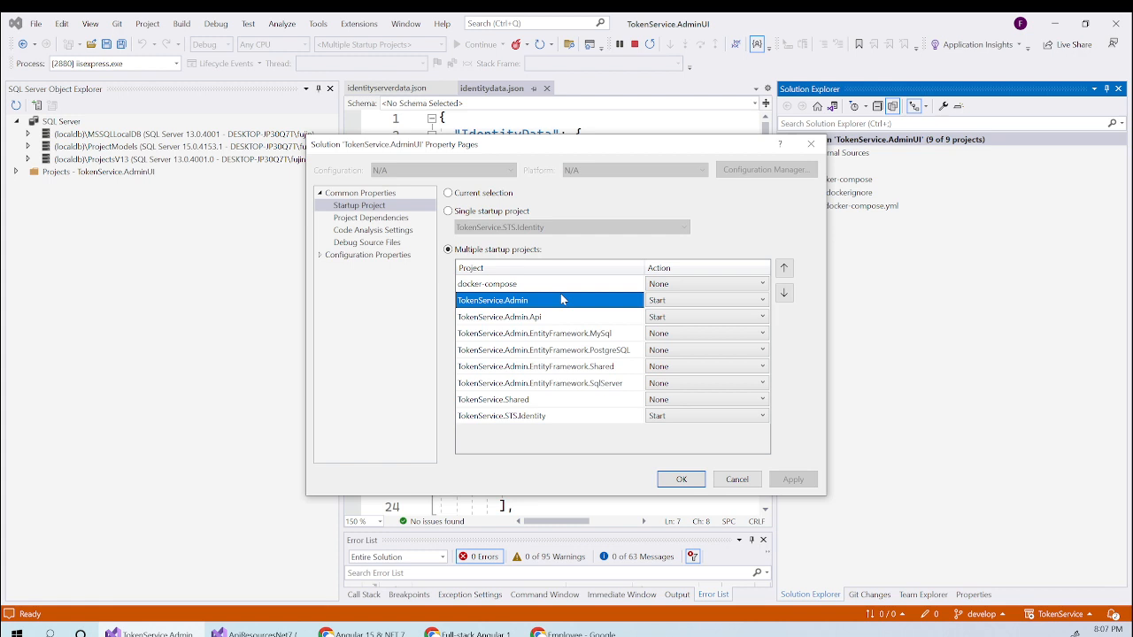
pyautogui.click(488, 321)
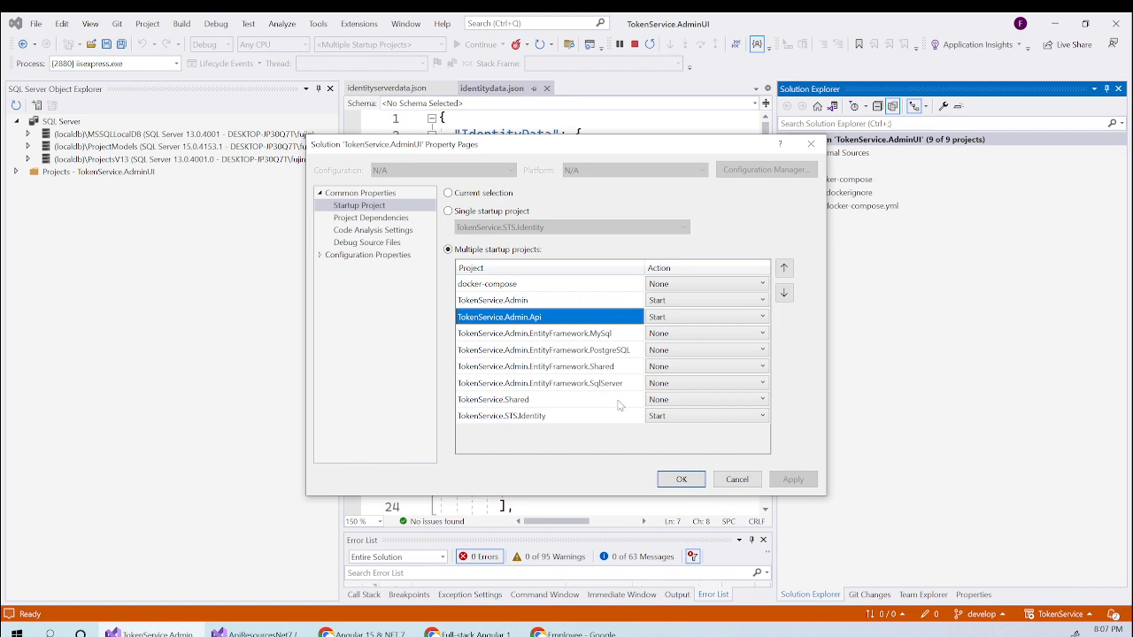
pyautogui.click(593, 385)
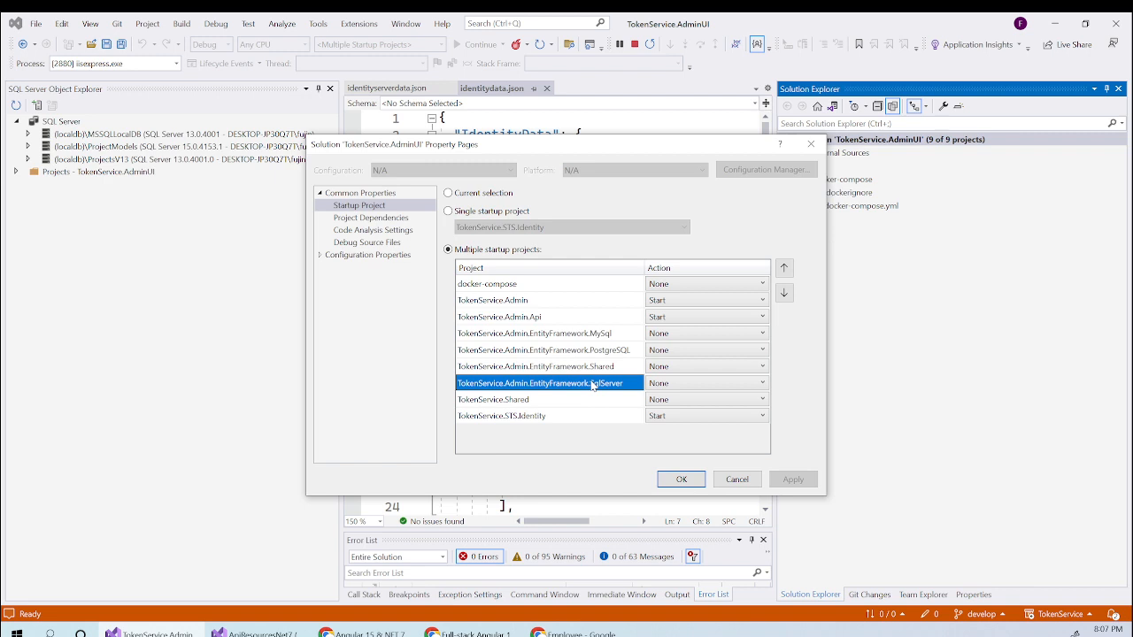
pyautogui.click(527, 421)
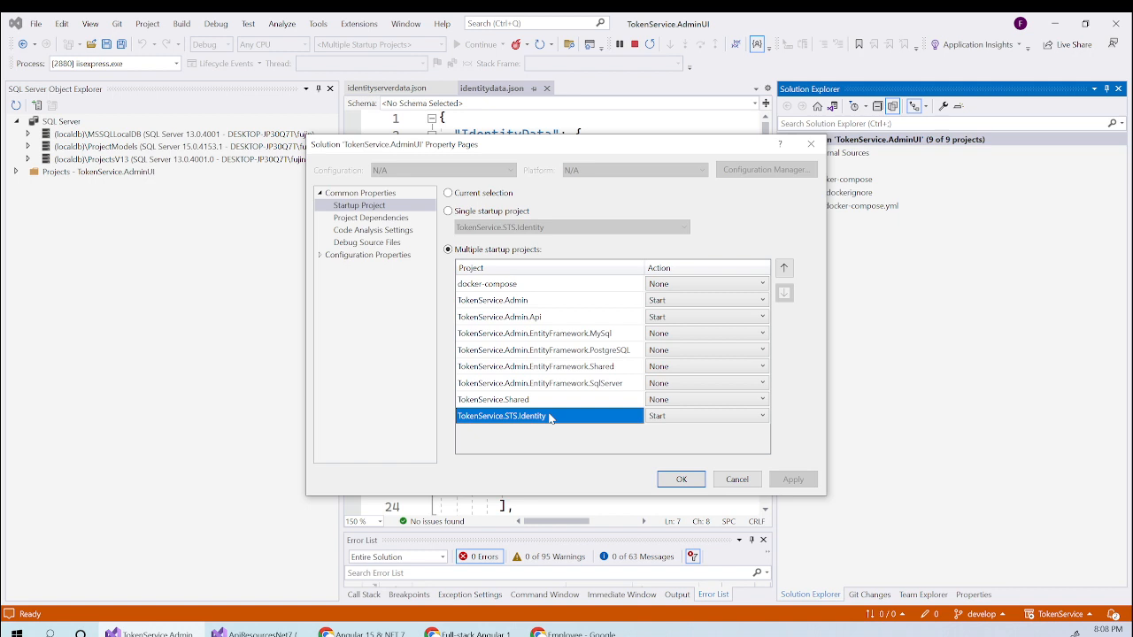
pyautogui.click(737, 480)
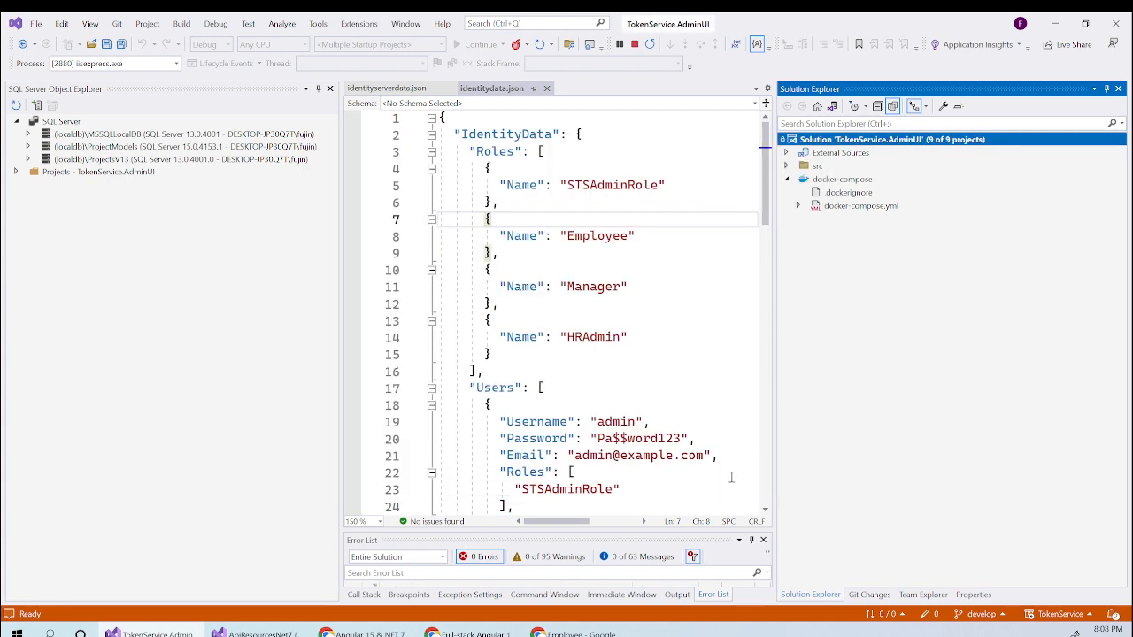
# Stop the running debug session and start the multiple startup projects again
pyautogui.click(635, 45)
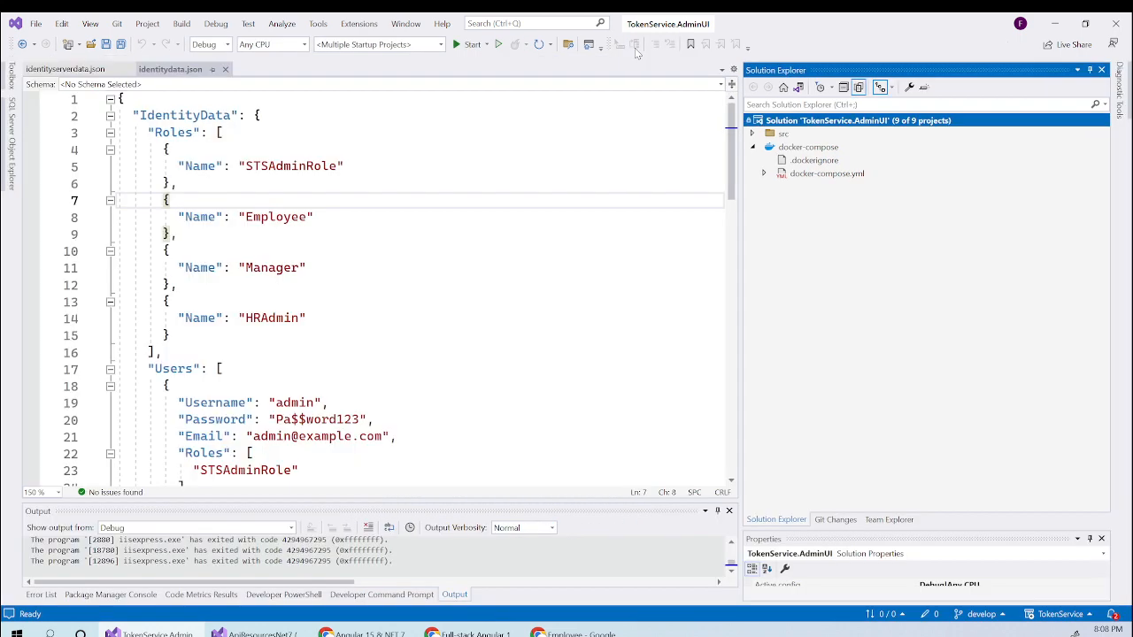
pyautogui.click(458, 45)
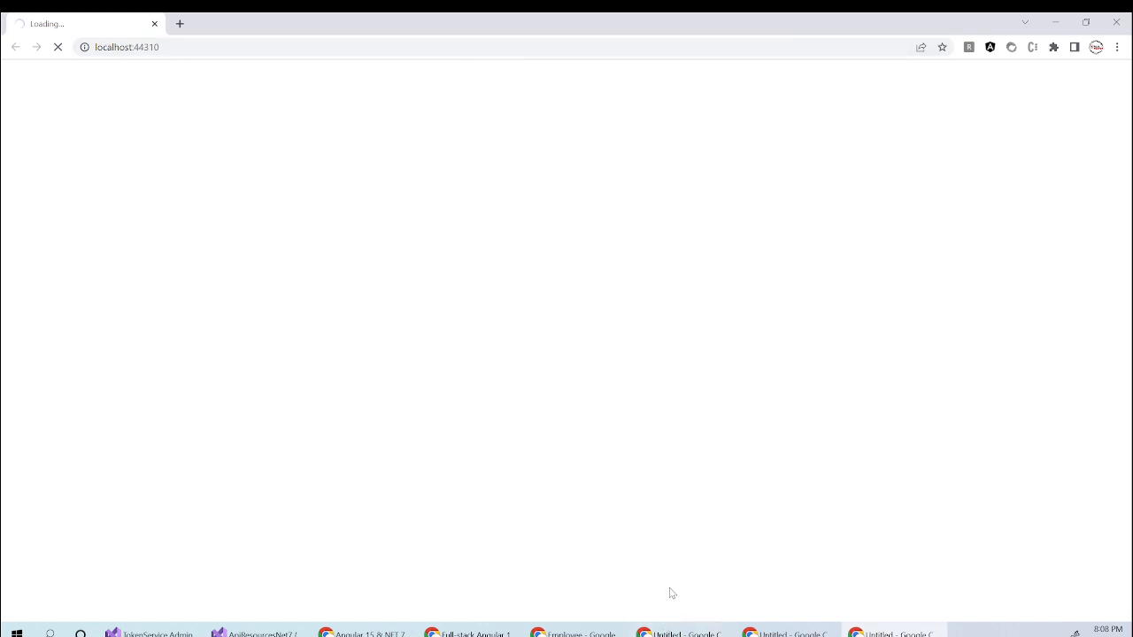
pyautogui.moveTo(687, 635)
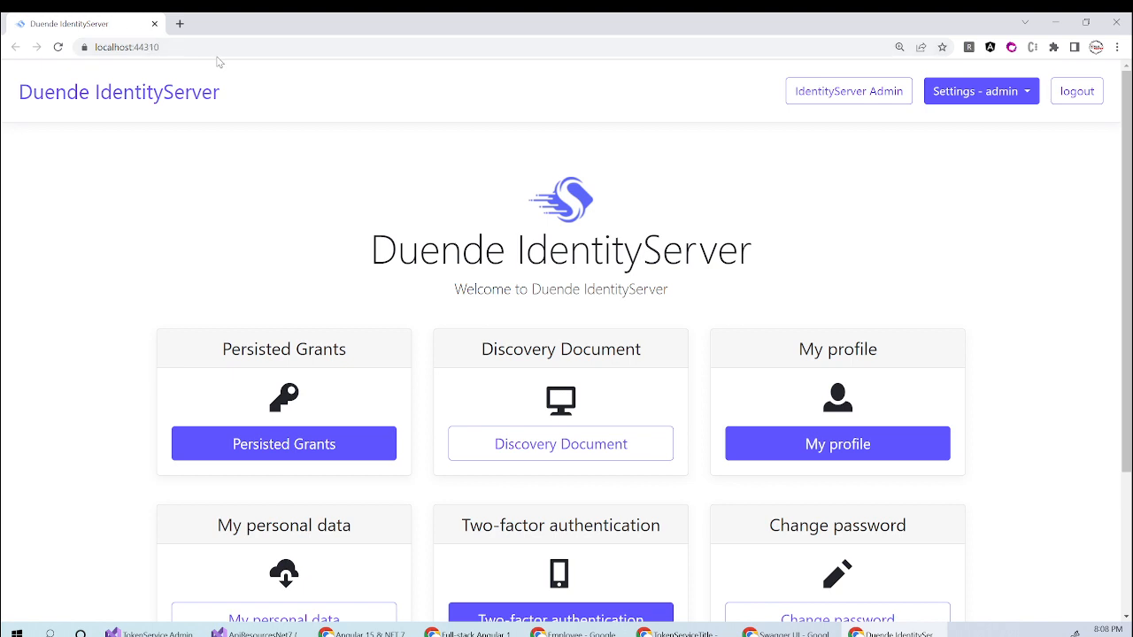
# Switch to the Swagger UI browser window and examine the TokenServiceTitle Api endpoint groups from ApiResources down to Users
pyautogui.click(788, 634)
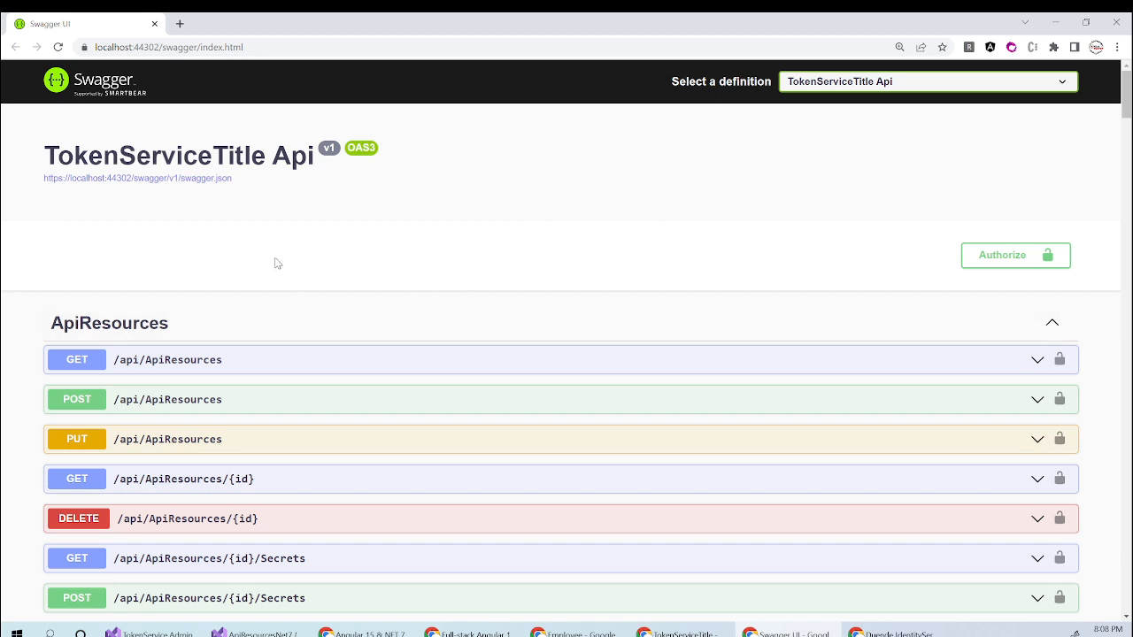
pyautogui.scroll(-1, 278, 257)
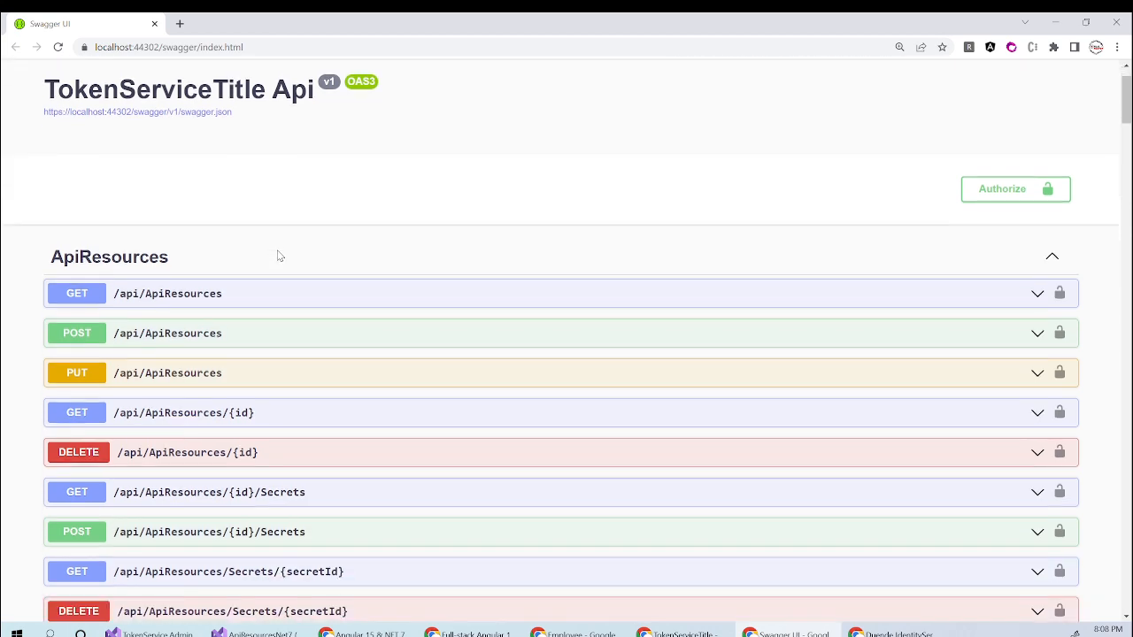
pyautogui.scroll(-1, 278, 257)
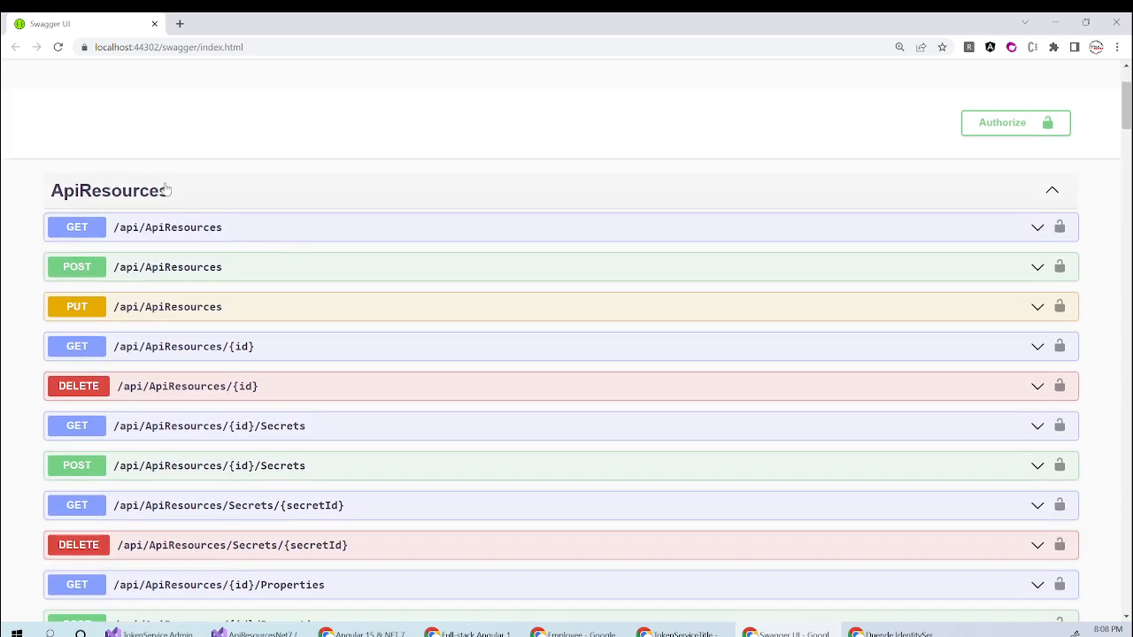
pyautogui.scroll(-5, 278, 262)
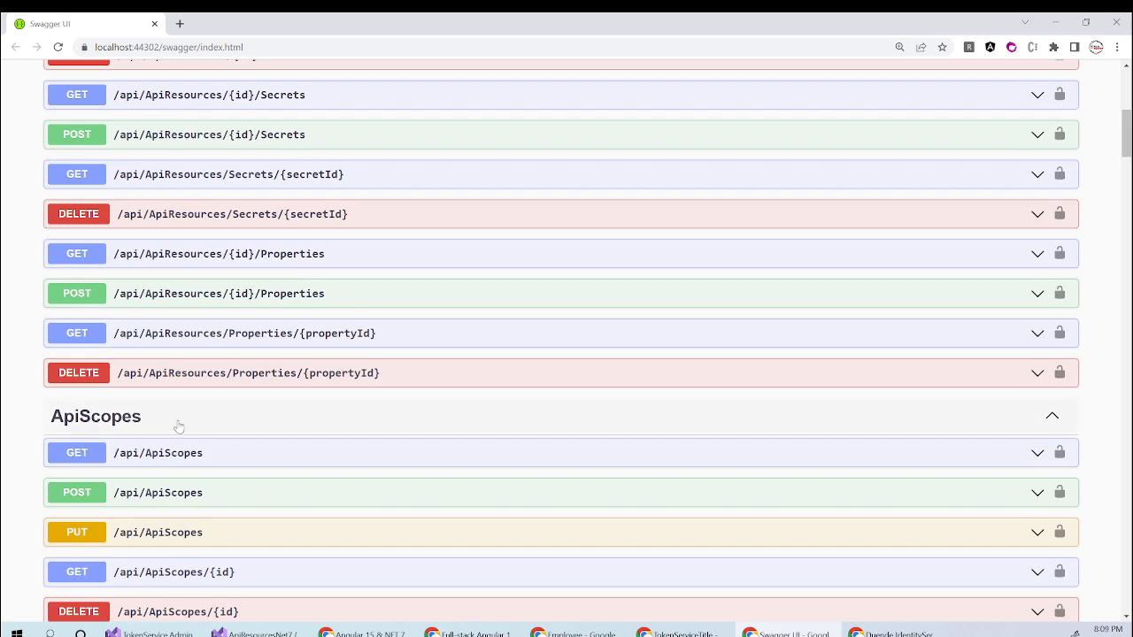
pyautogui.scroll(-7, 180, 404)
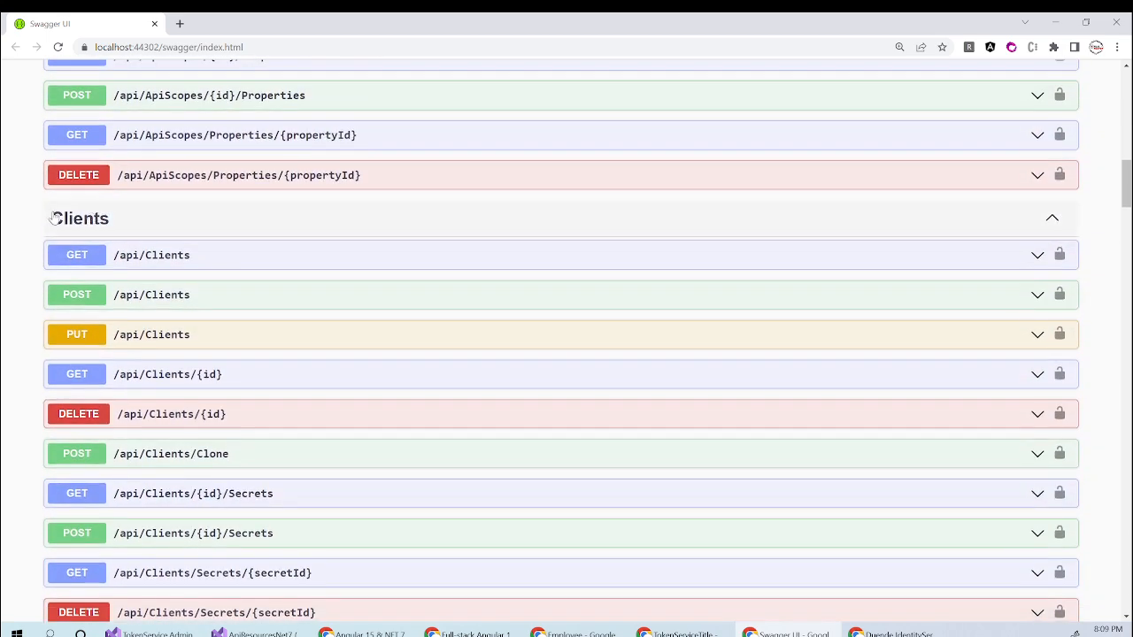
pyautogui.scroll(-4, 287, 332)
pyautogui.scroll(-10, 287, 333)
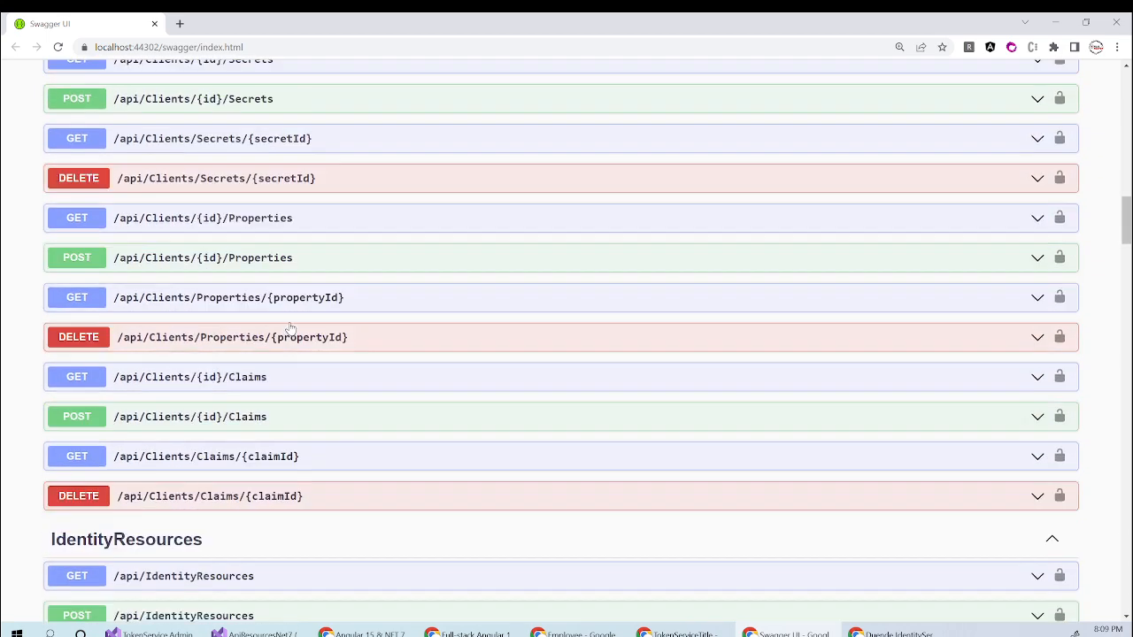
pyautogui.scroll(-3, 298, 330)
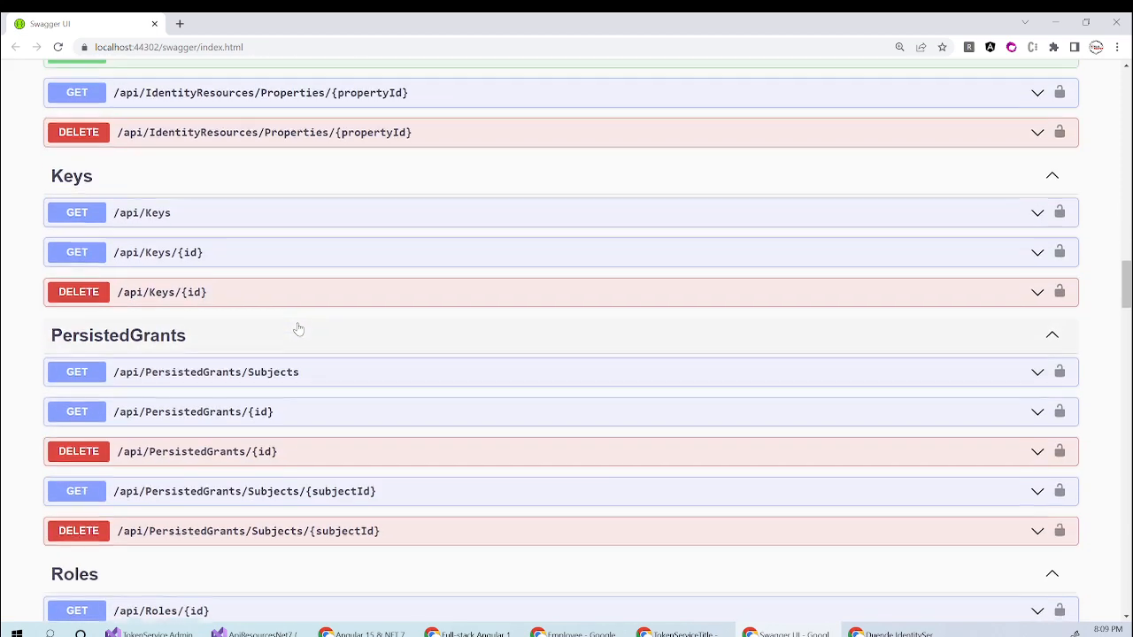
pyautogui.scroll(-6, 98, 319)
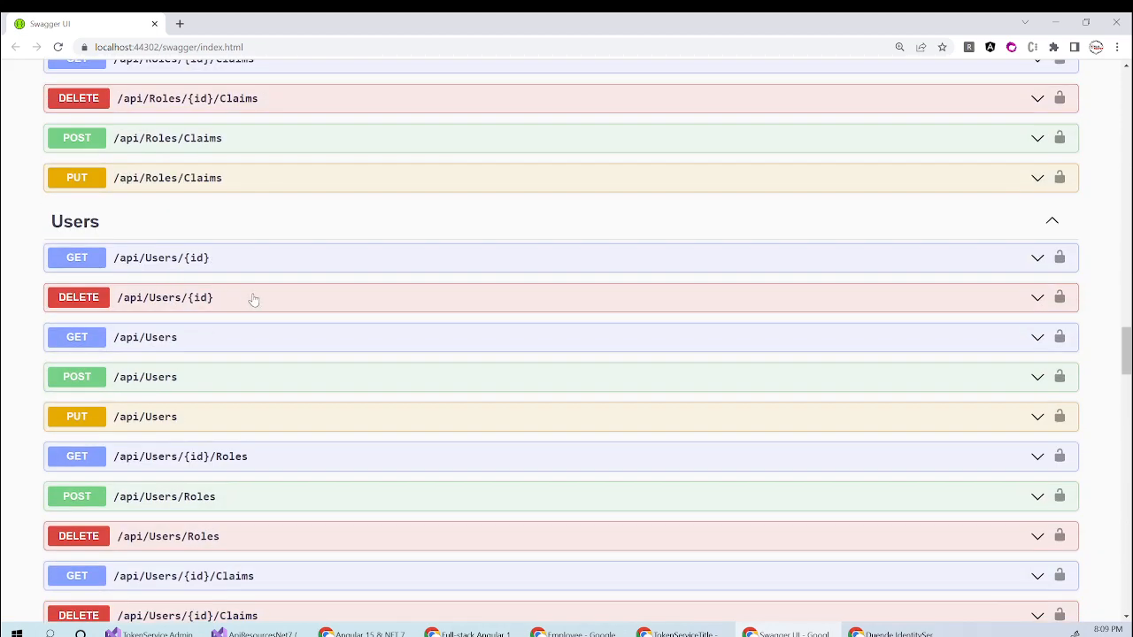
# Switch to the TokenServiceTitle admin site, log out, and log back in with the prefilled admin account
pyautogui.click(679, 633)
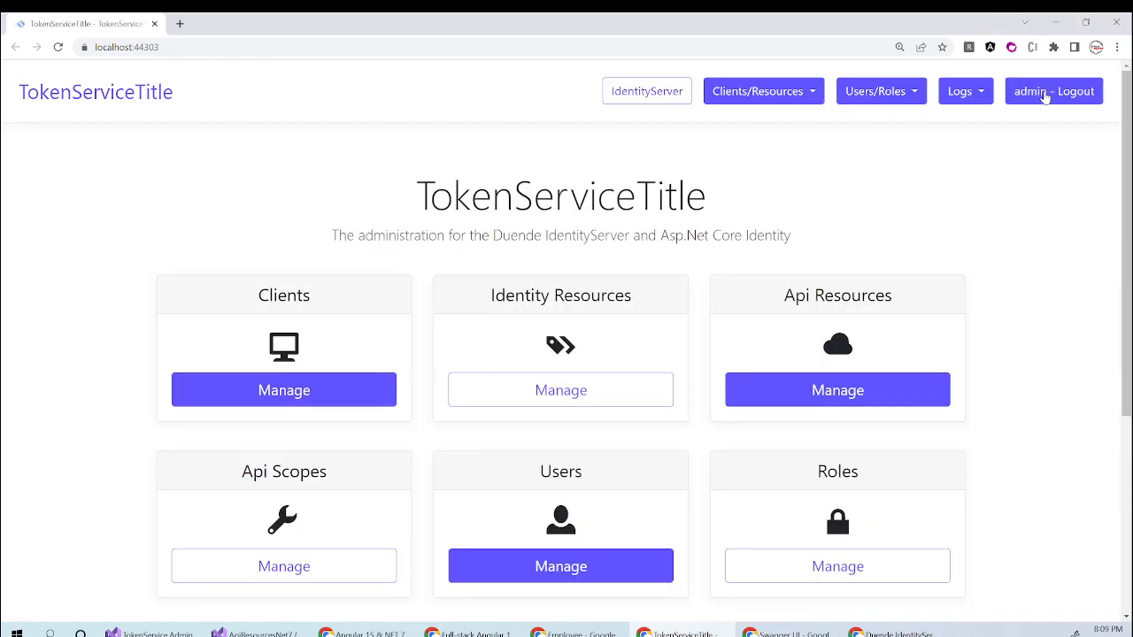
pyautogui.click(1045, 97)
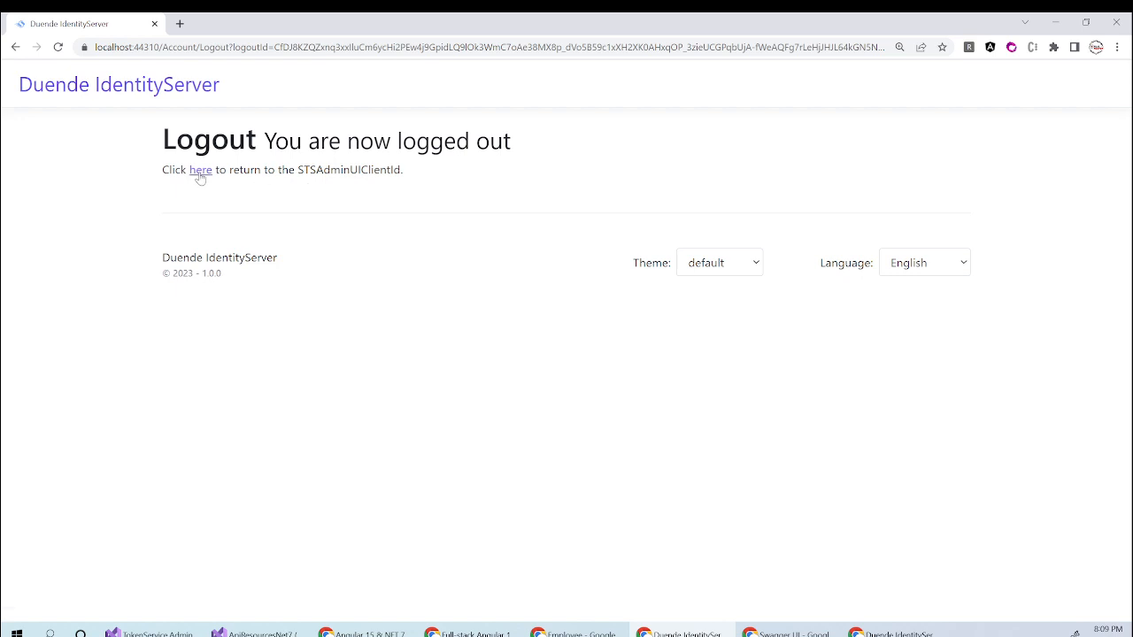
pyautogui.click(200, 171)
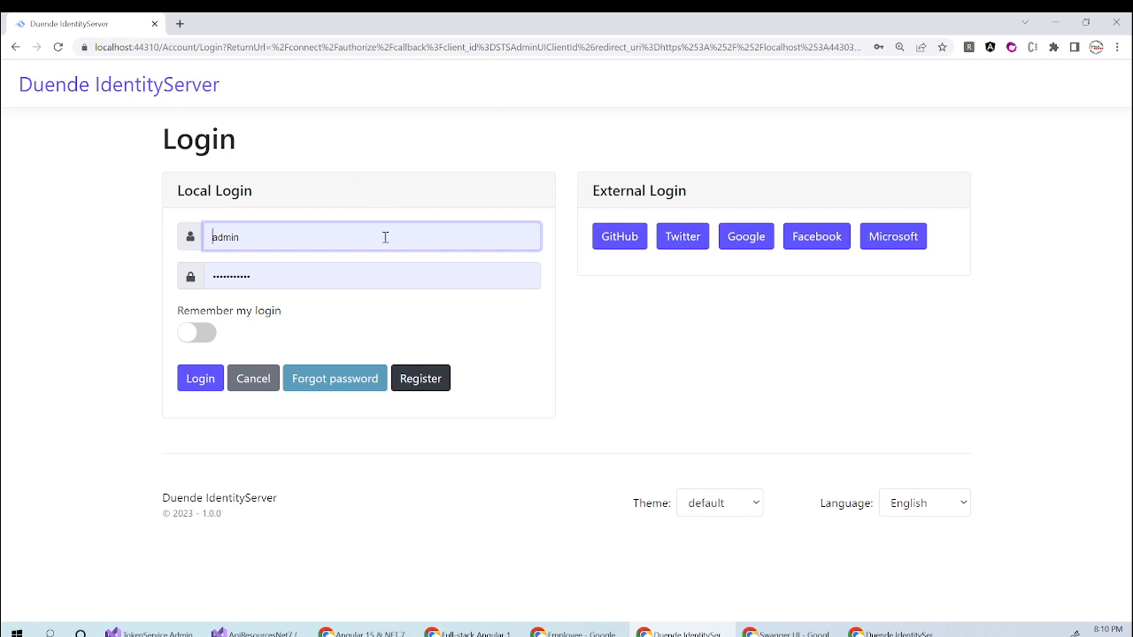
pyautogui.click(213, 386)
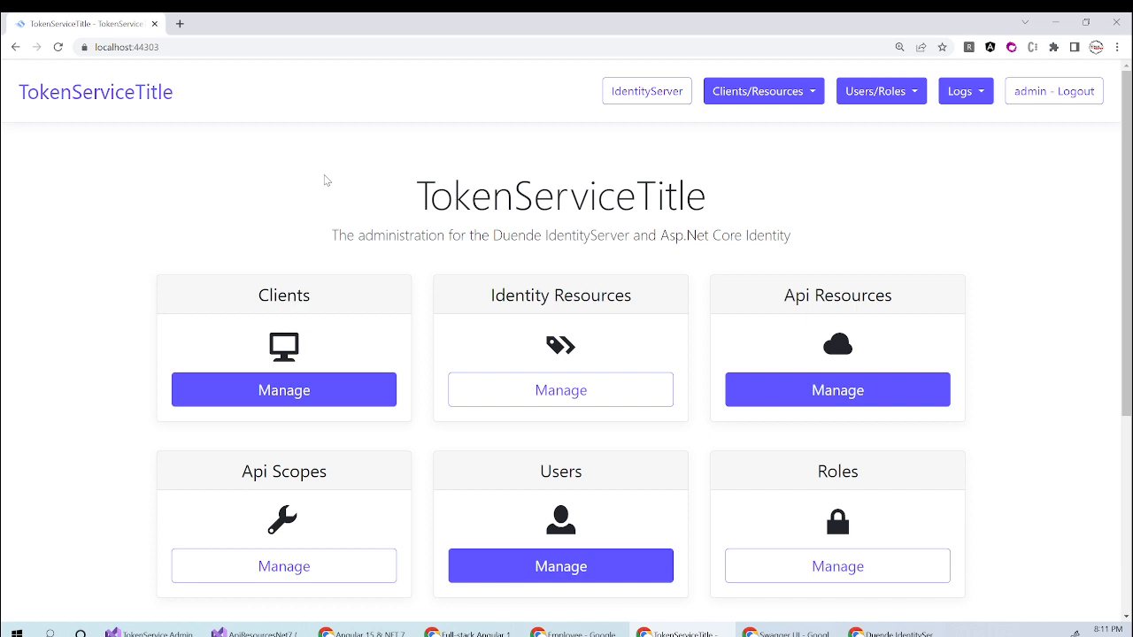
# Look over the management areas on the admin home page and the Clients/Resources and Users/Roles options
pyautogui.scroll(-1, 325, 186)
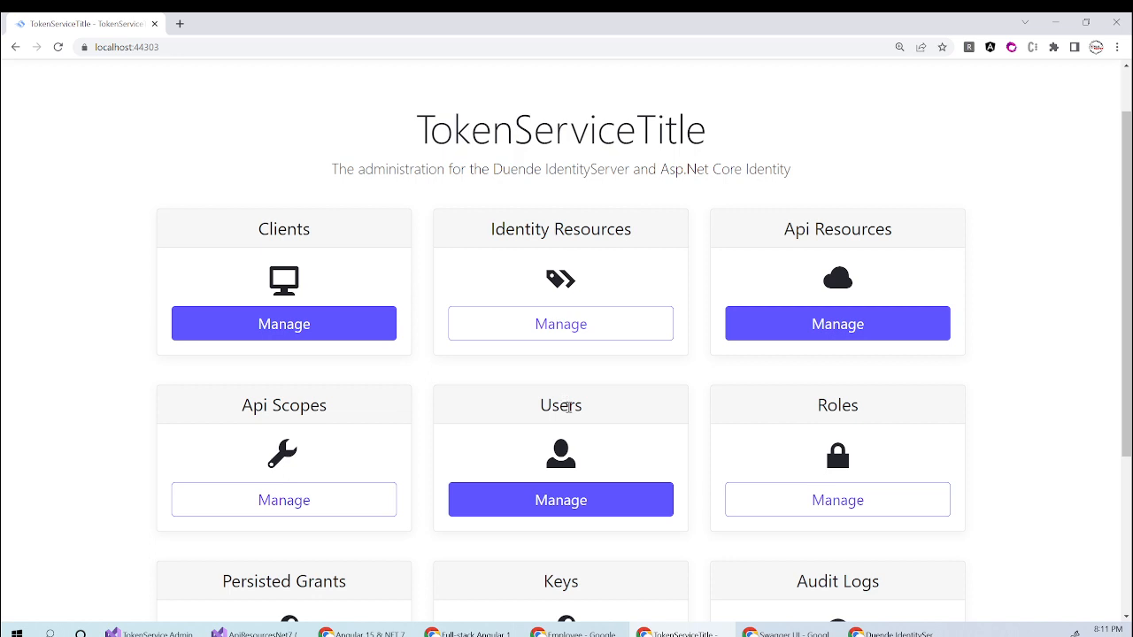
pyautogui.scroll(-2, 833, 424)
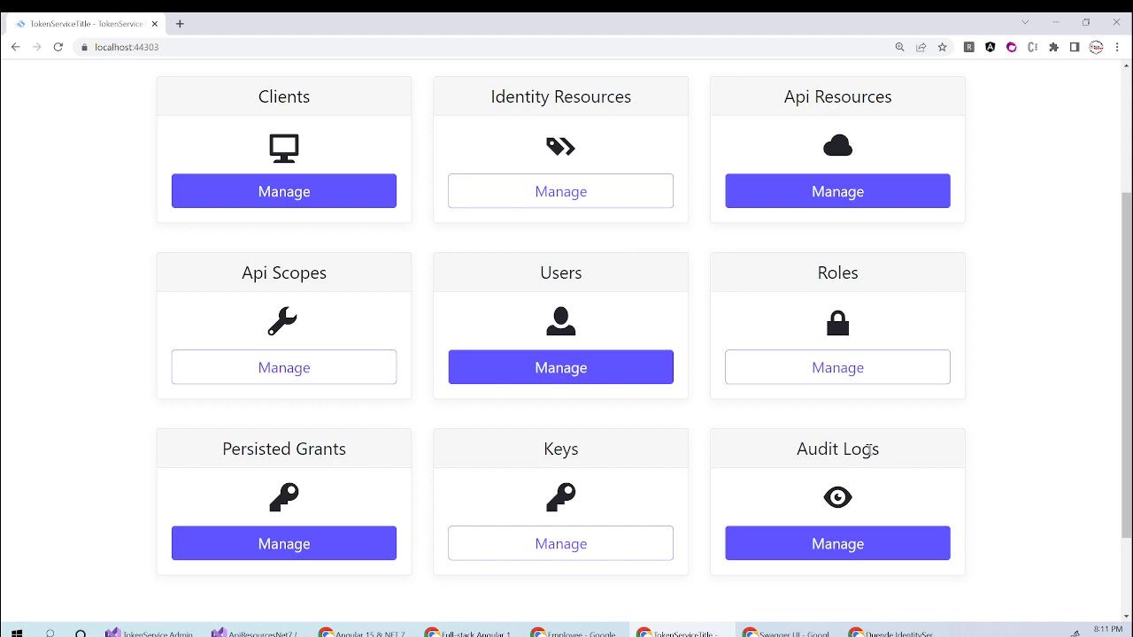
pyautogui.scroll(3, 791, 353)
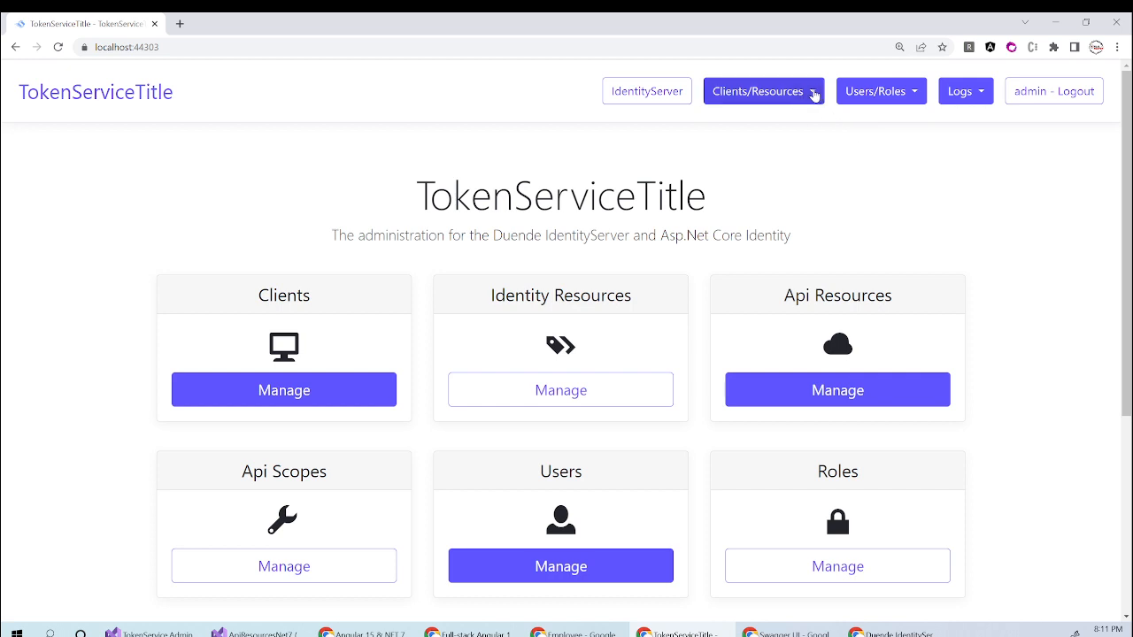
pyautogui.click(815, 92)
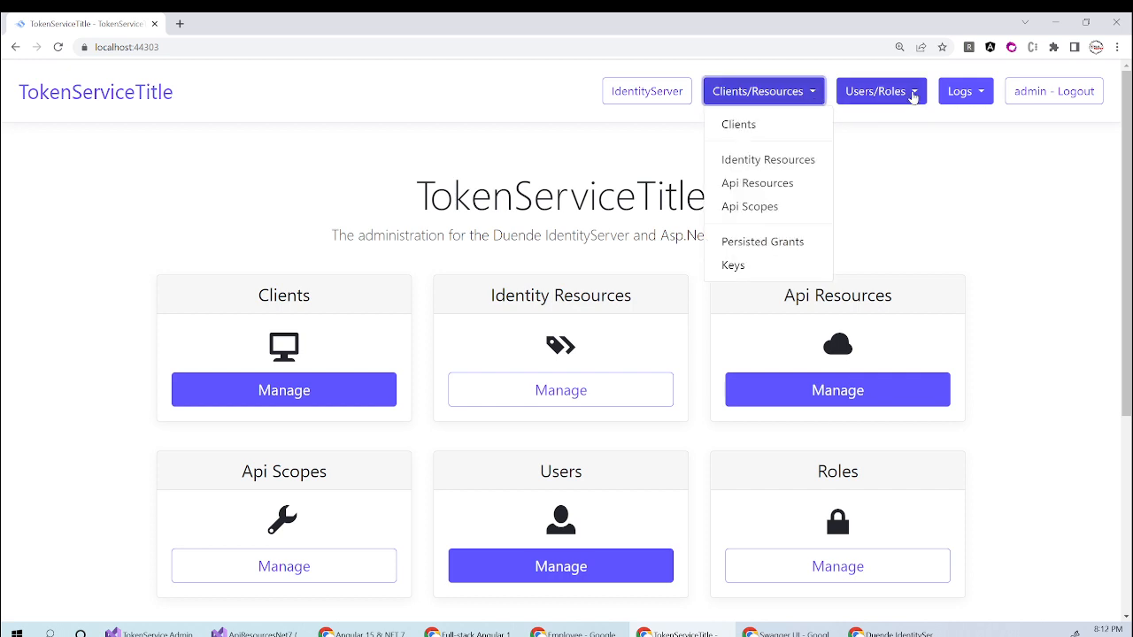
pyautogui.click(912, 93)
pyautogui.click(709, 169)
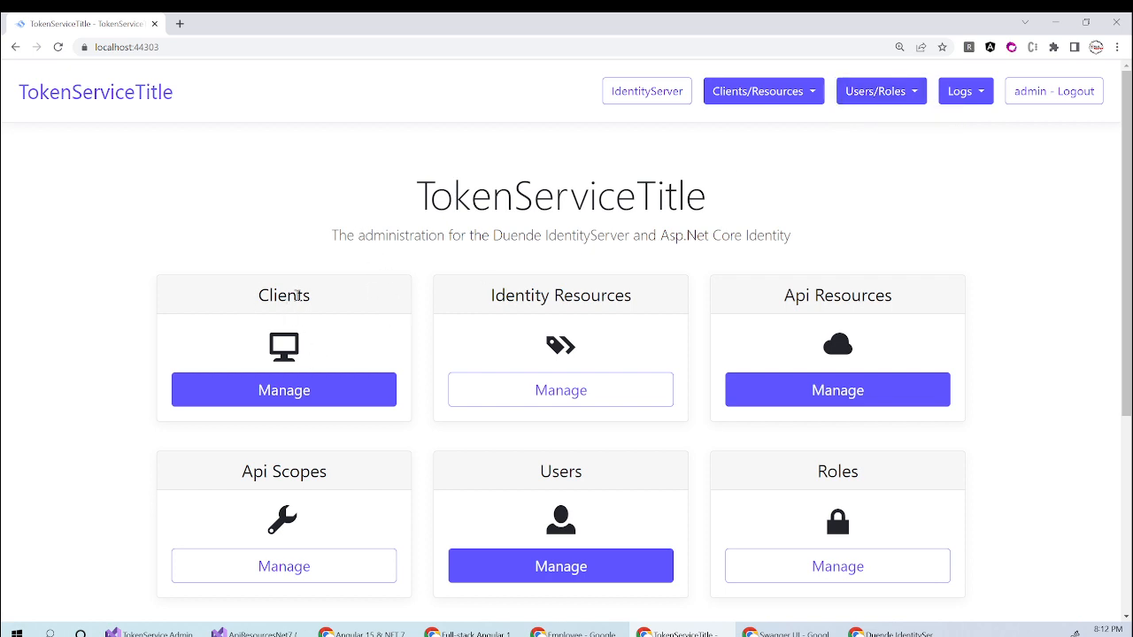
# Open the TalentManagement client from the Clients list and check its ClientId and Client Name
pyautogui.click(280, 393)
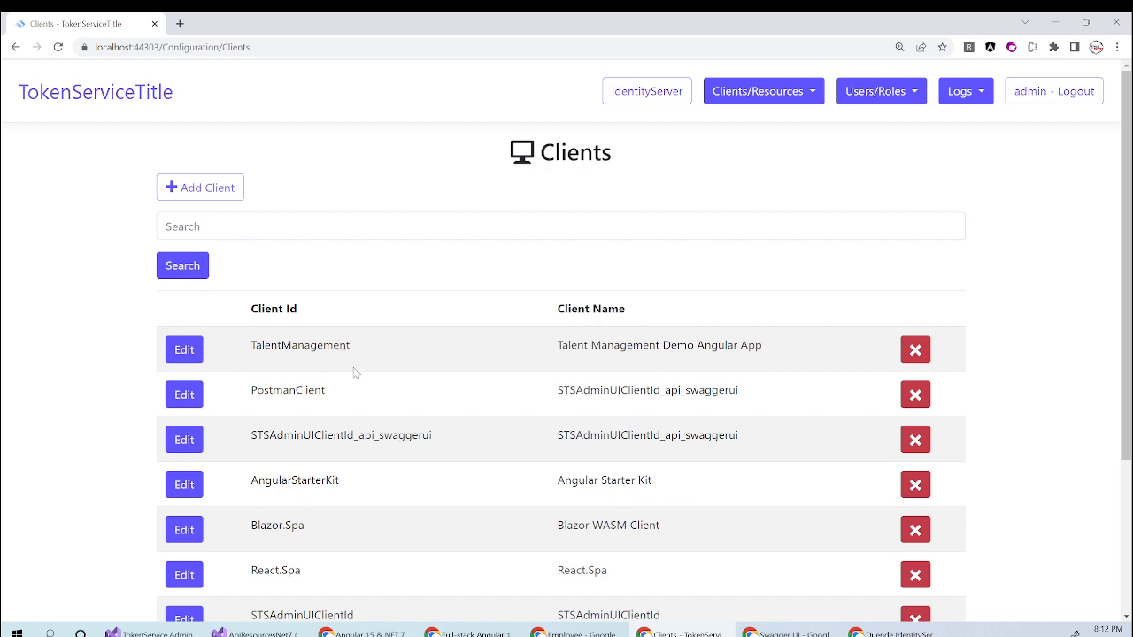
pyautogui.click(184, 351)
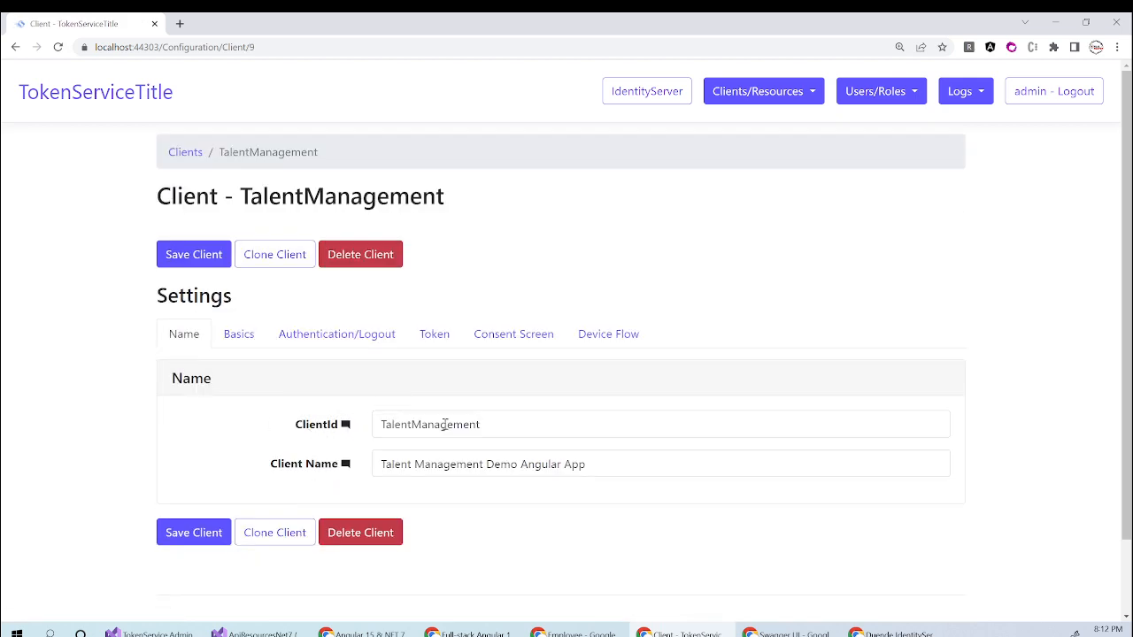
pyautogui.doubleClick(429, 425)
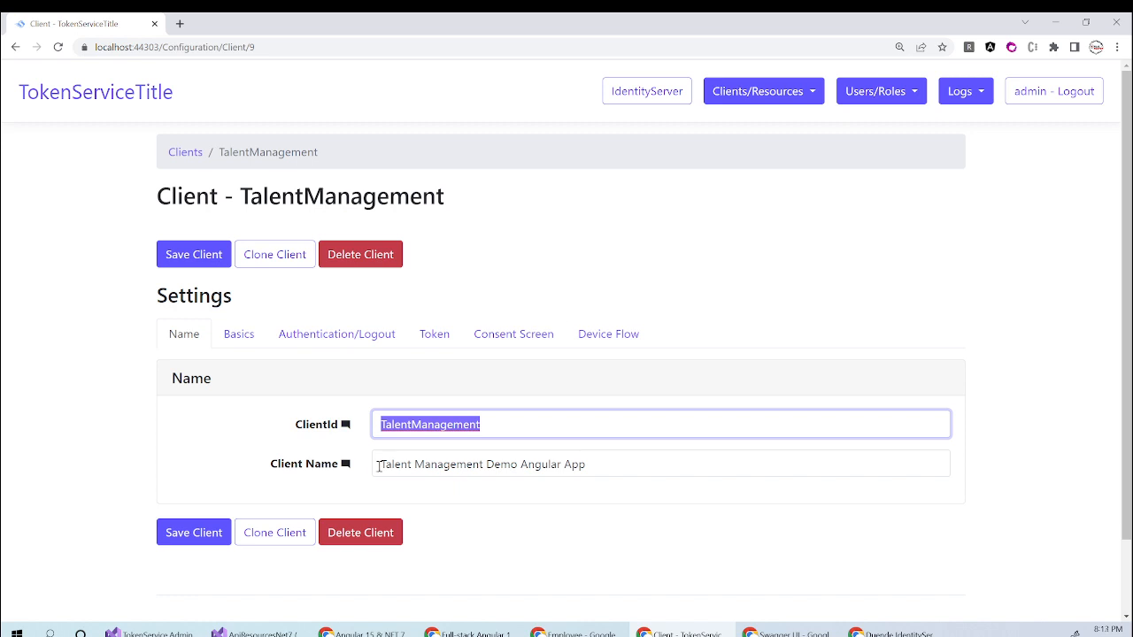
pyautogui.click(625, 458)
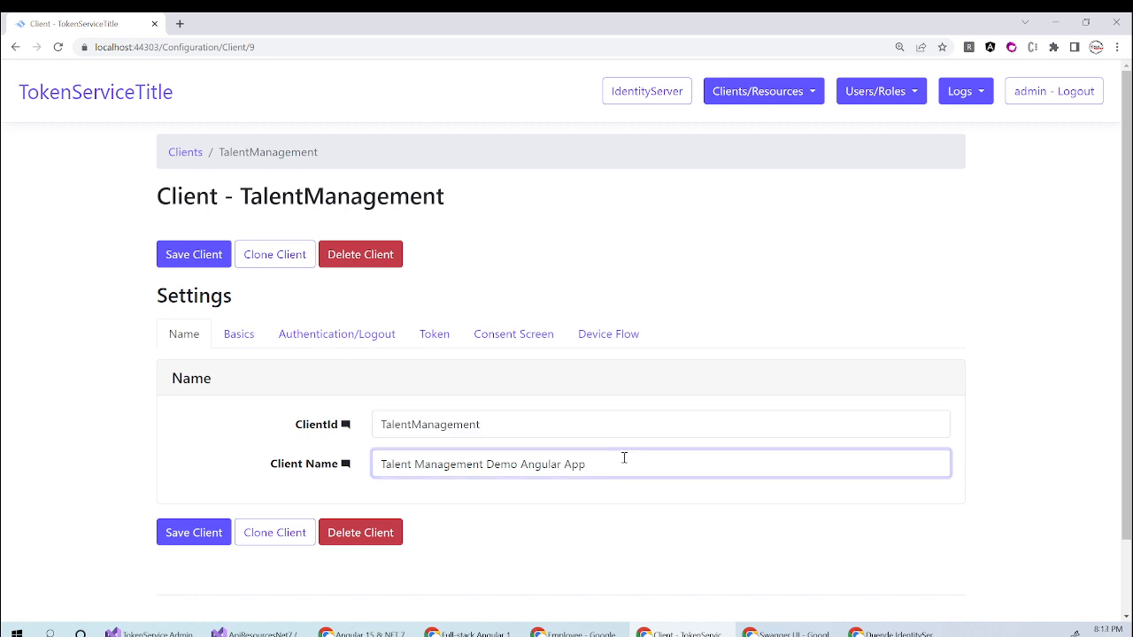
# Open the TalentManagement client's Basics settings and check the available Protocol Type options and the field's help note
pyautogui.click(244, 340)
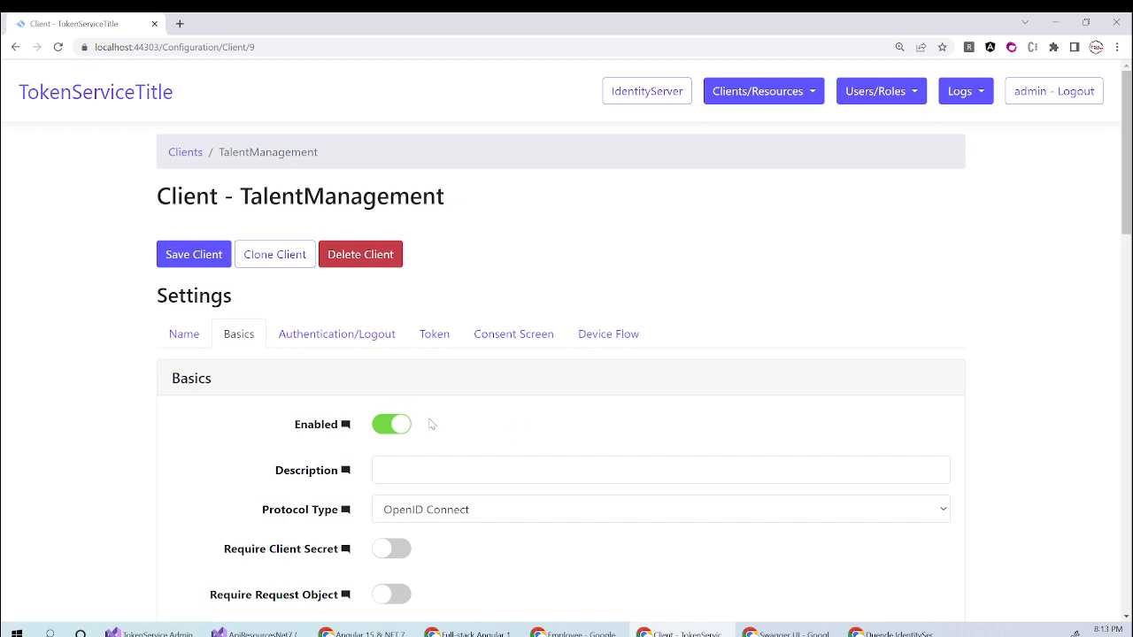
pyautogui.moveTo(324, 422)
pyautogui.scroll(-2, 363, 426)
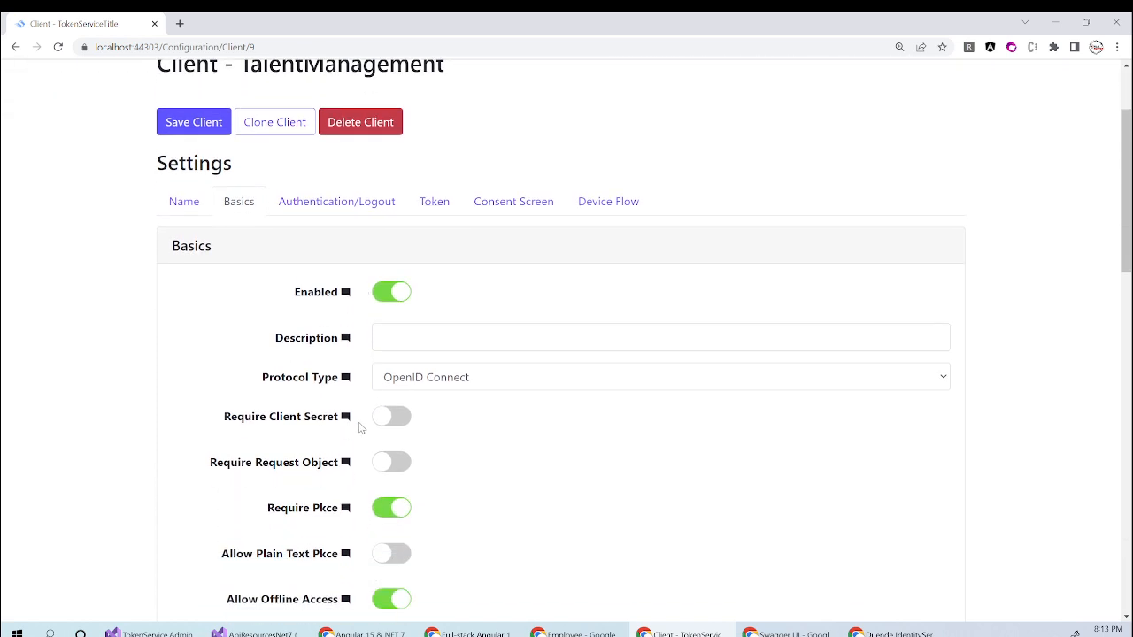
pyautogui.click(501, 383)
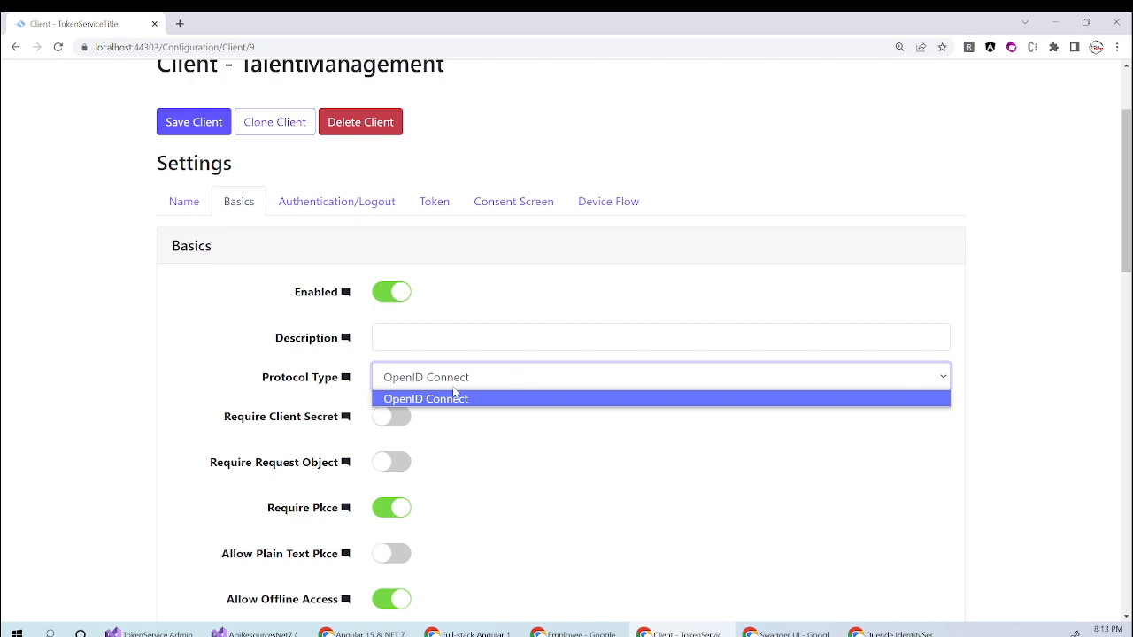
pyautogui.click(326, 364)
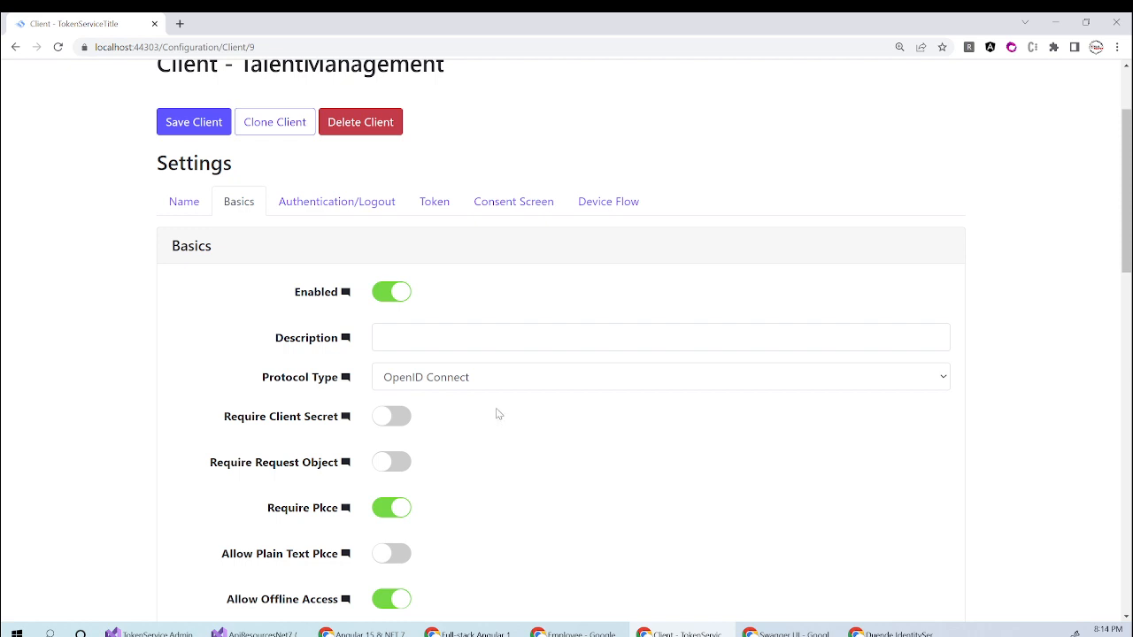
pyautogui.moveTo(347, 378)
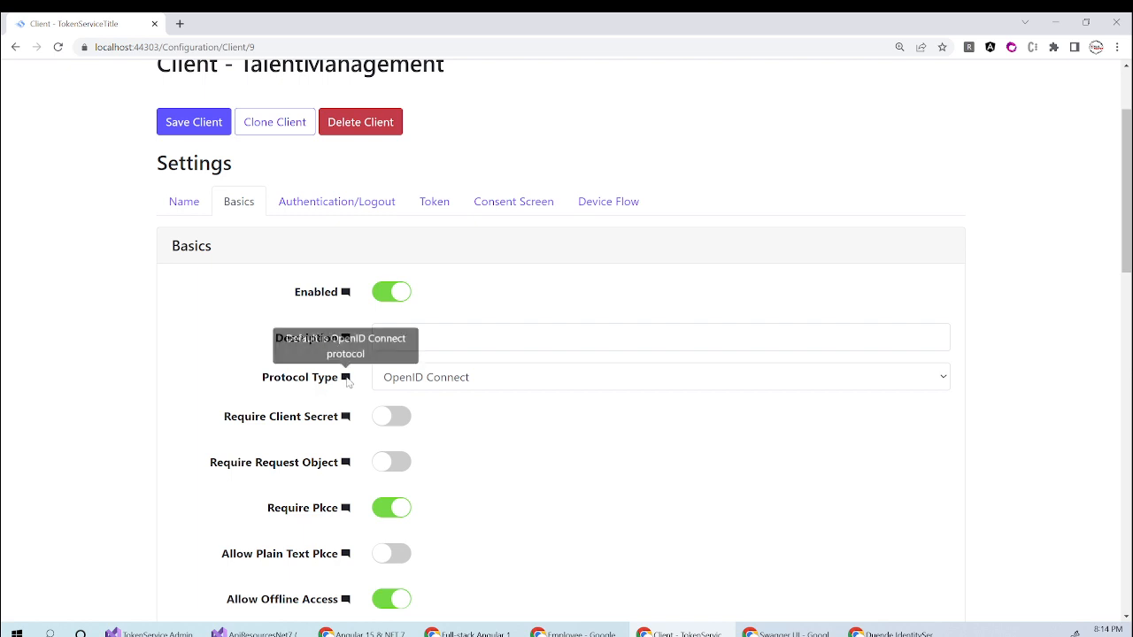
pyautogui.click(644, 377)
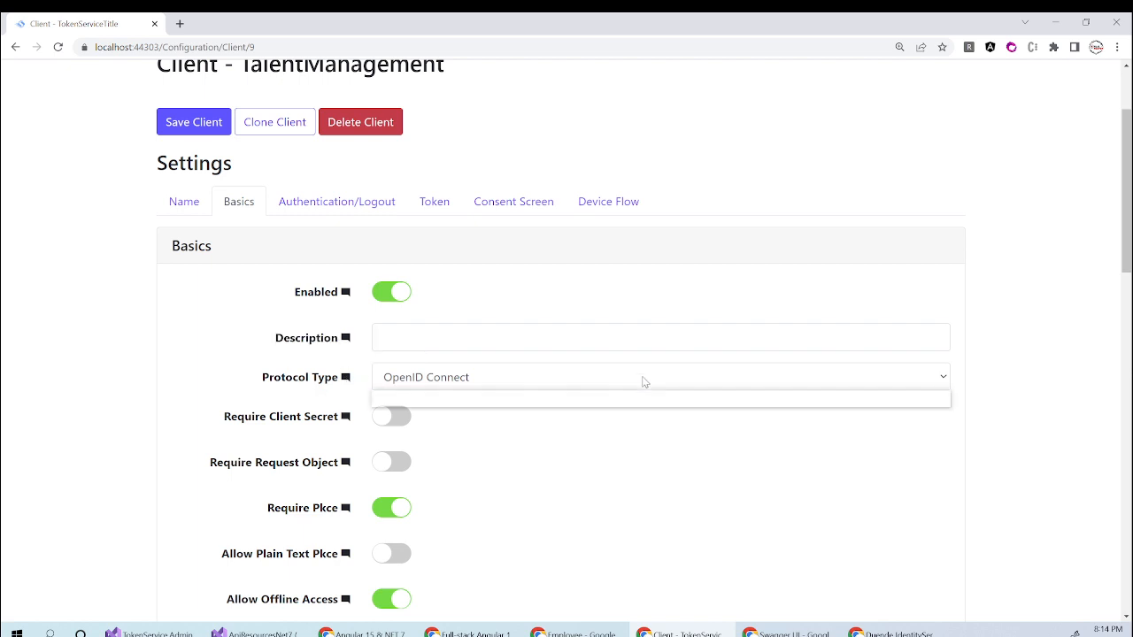
pyautogui.click(445, 434)
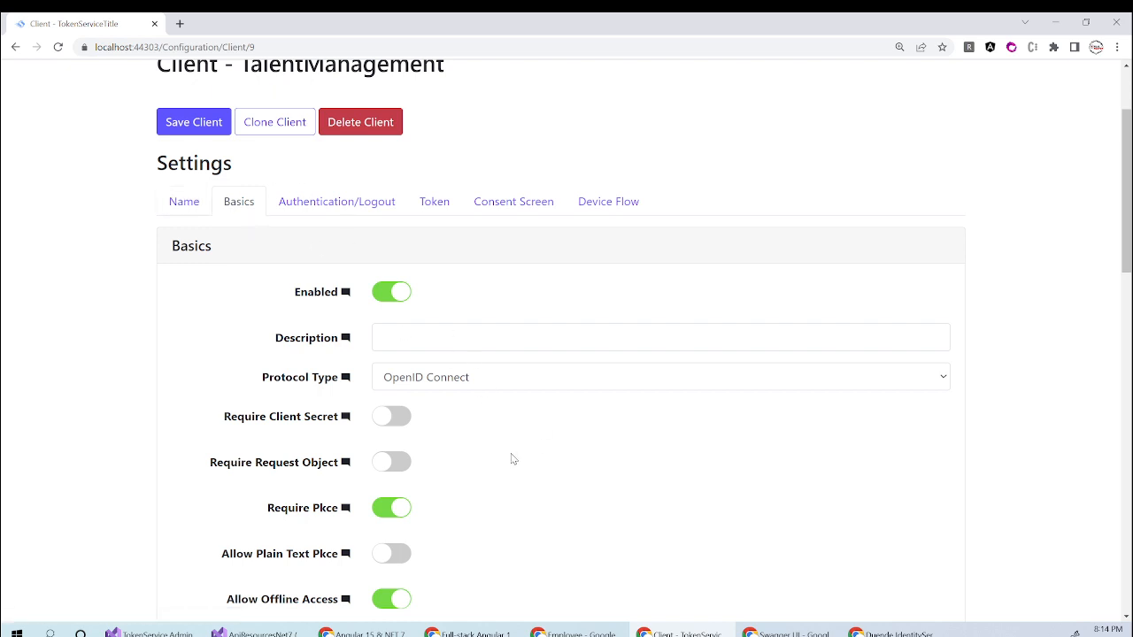
# Review the client's secret, PKCE and offline access switches and its Allowed Scopes, expanding the list of suggested scopes
pyautogui.scroll(-2, 513, 458)
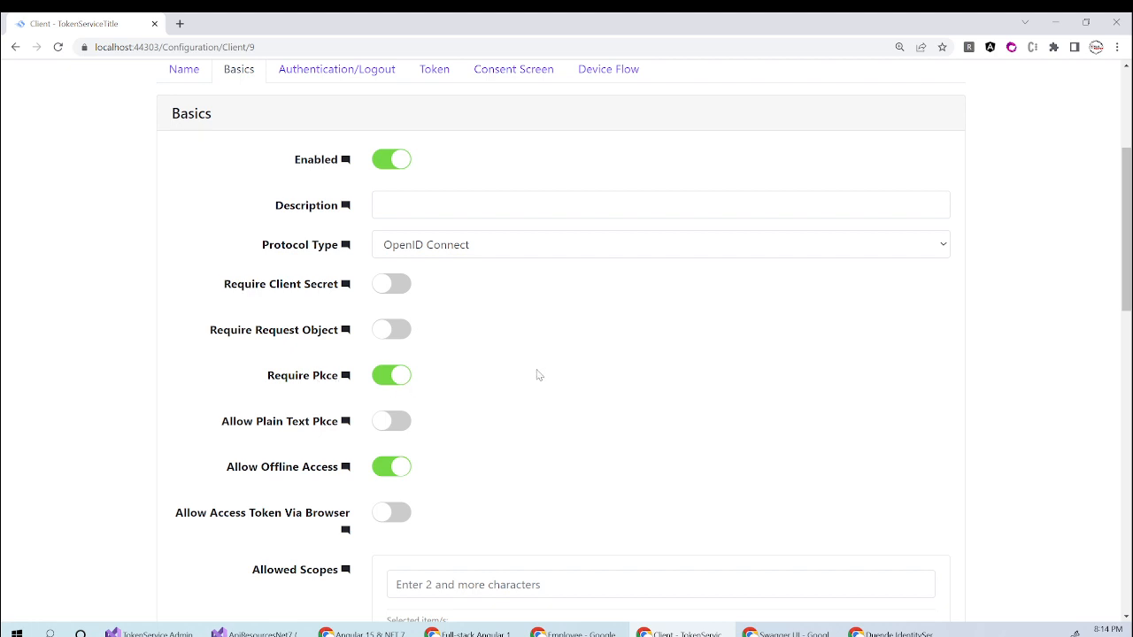
pyautogui.scroll(-1, 538, 372)
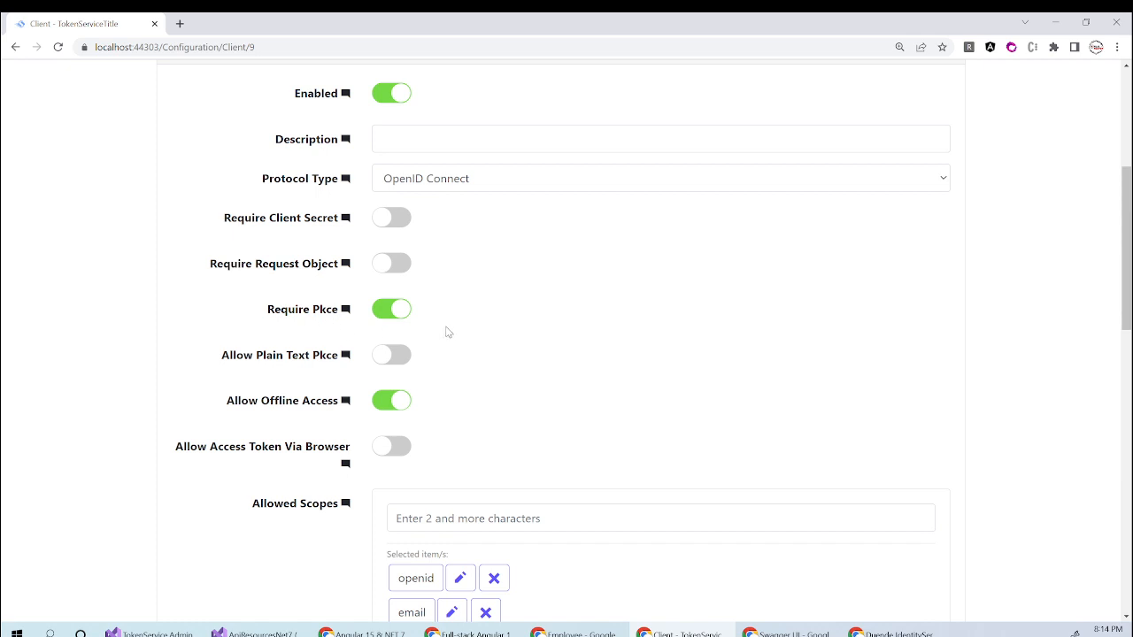
pyautogui.scroll(-1, 485, 332)
pyautogui.scroll(-1, 485, 332)
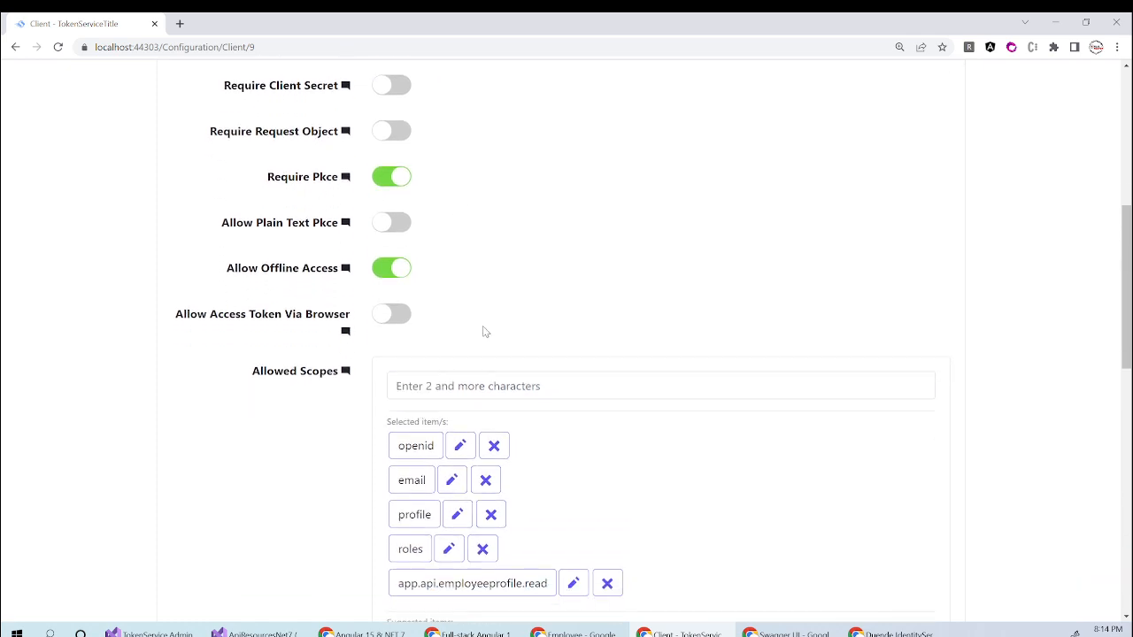
pyautogui.scroll(-1, 485, 332)
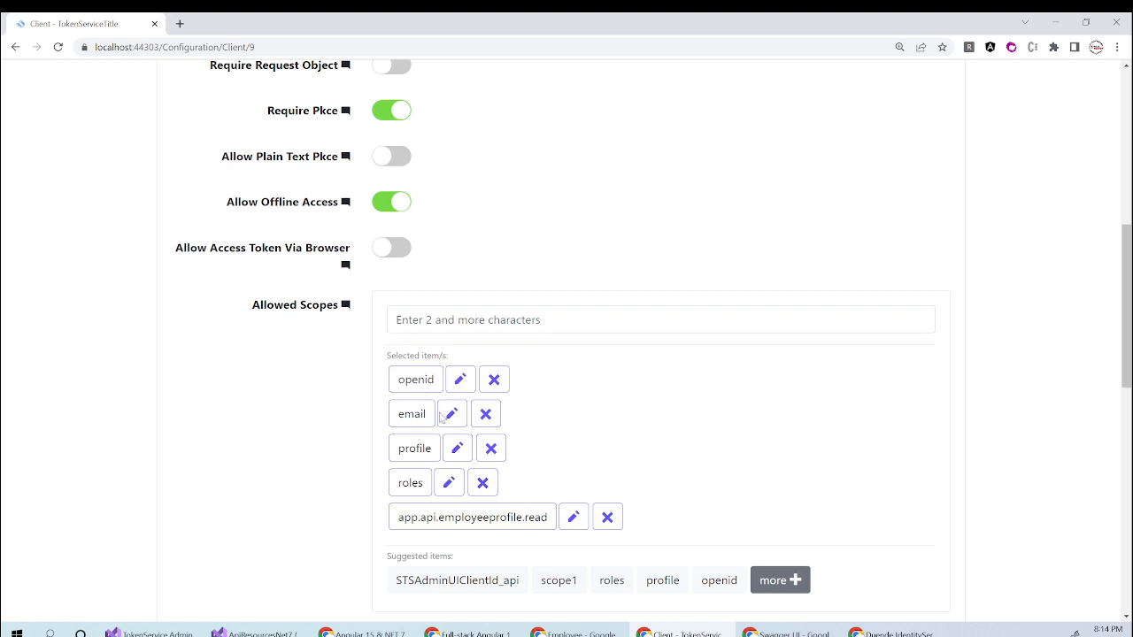
pyautogui.scroll(-1, 351, 501)
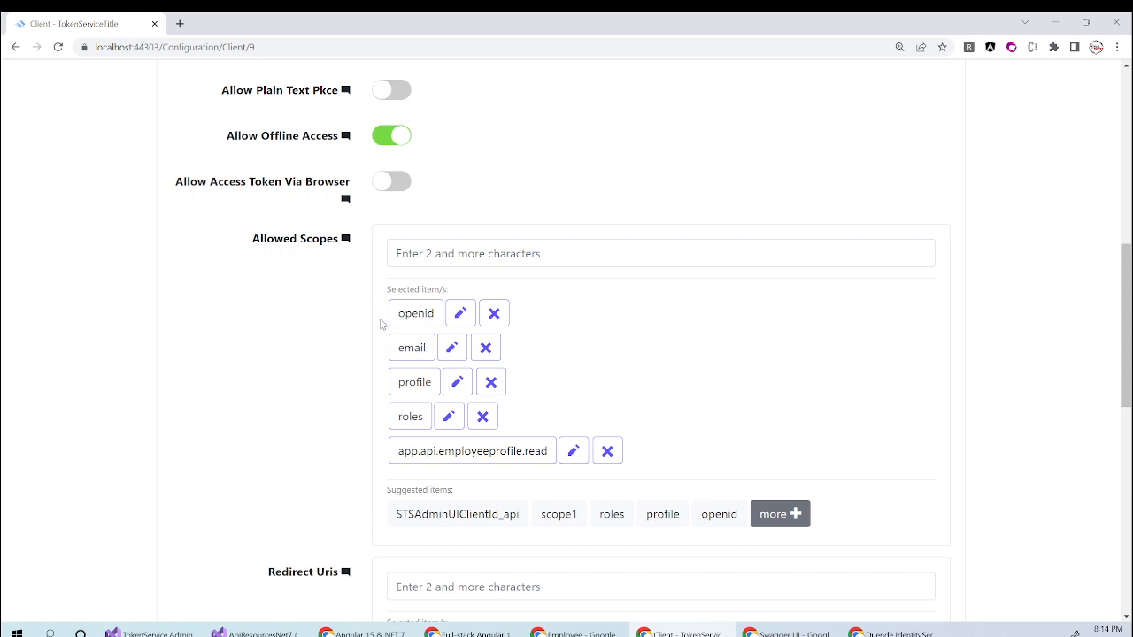
pyautogui.scroll(-1, 350, 368)
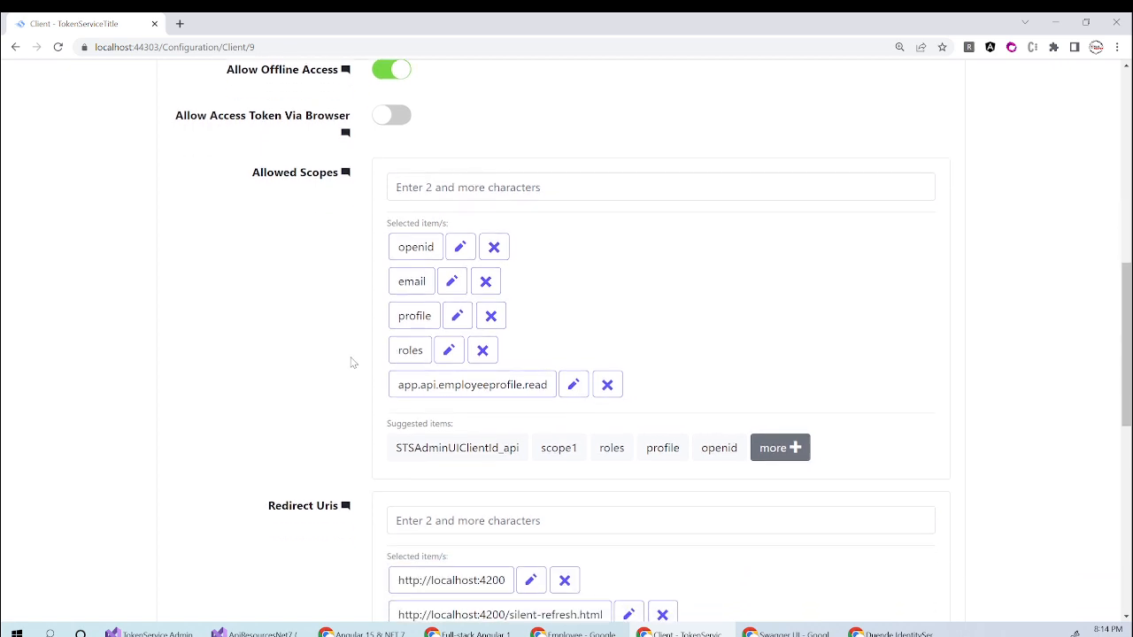
pyautogui.scroll(-1, 350, 362)
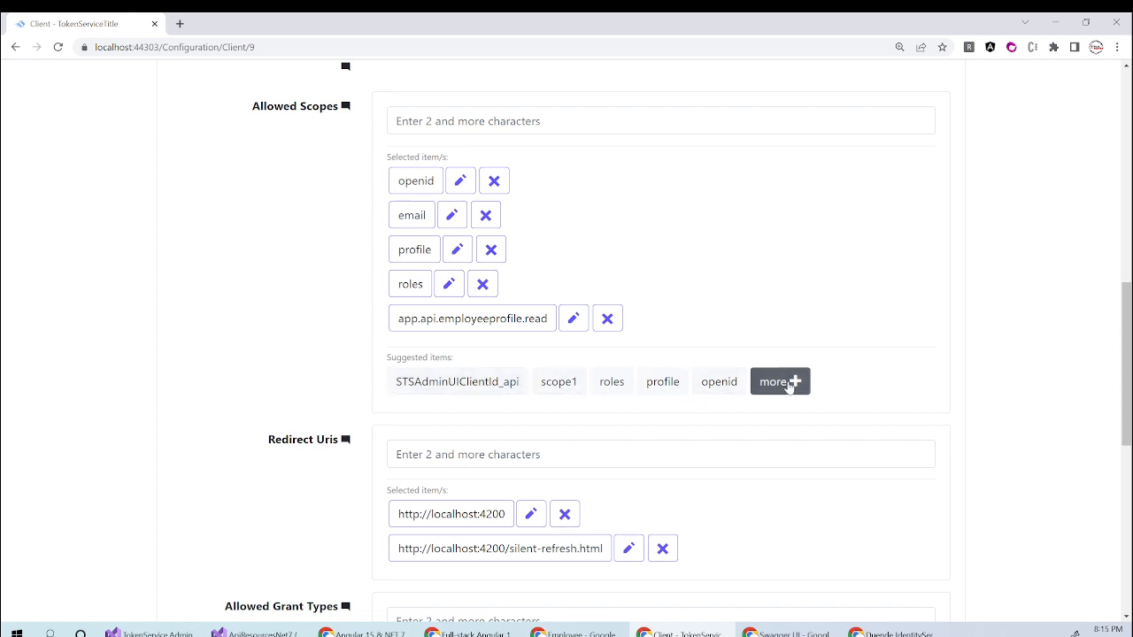
pyautogui.click(777, 381)
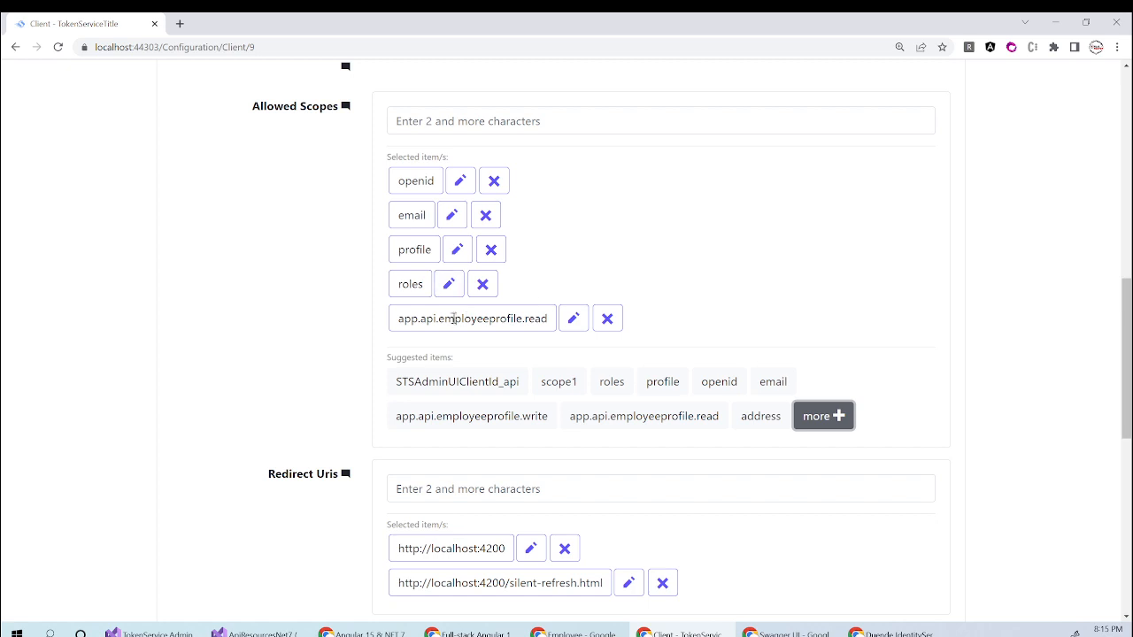
# Check the client's Redirect Uris and Allowed Grant Types, and view its Client Secrets page before returning to the client
pyautogui.scroll(-2, 478, 314)
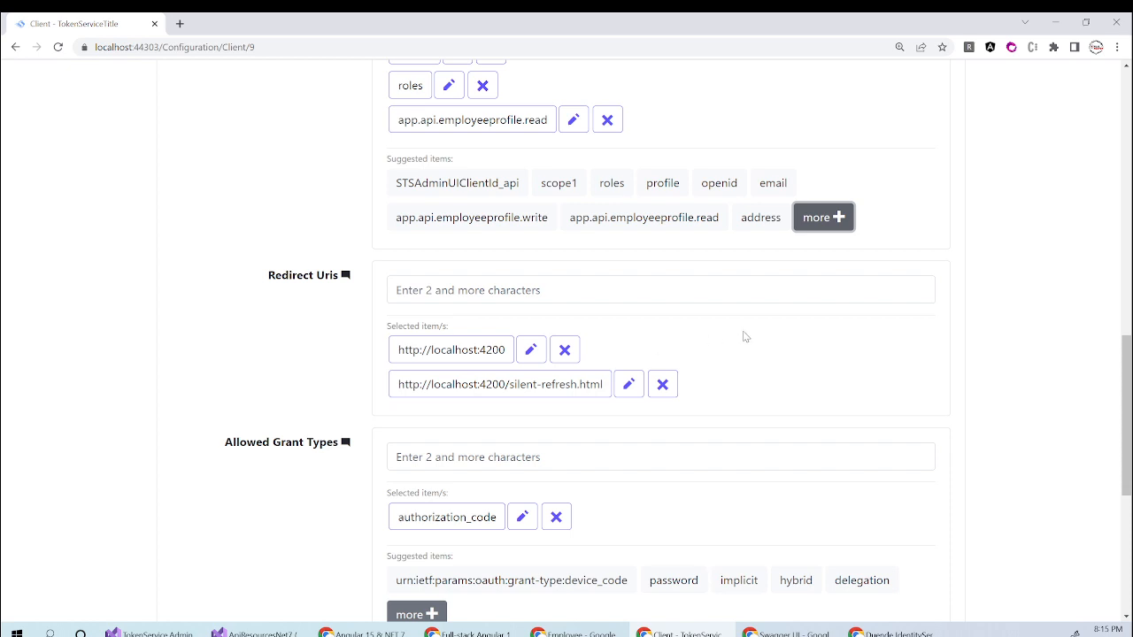
pyautogui.scroll(-3, 744, 335)
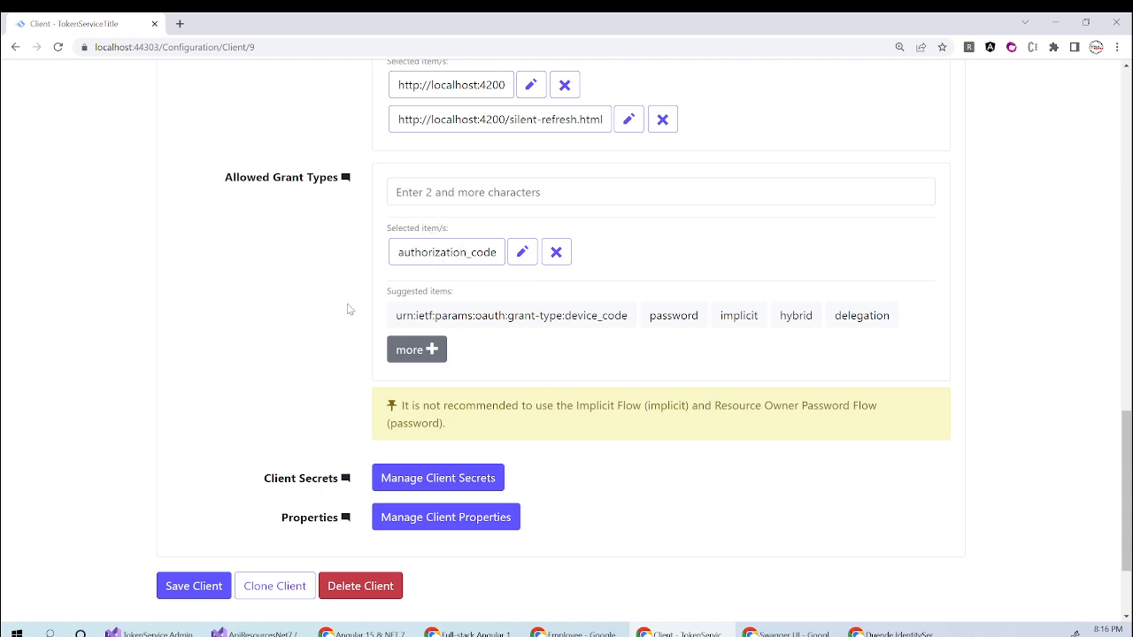
pyautogui.click(412, 487)
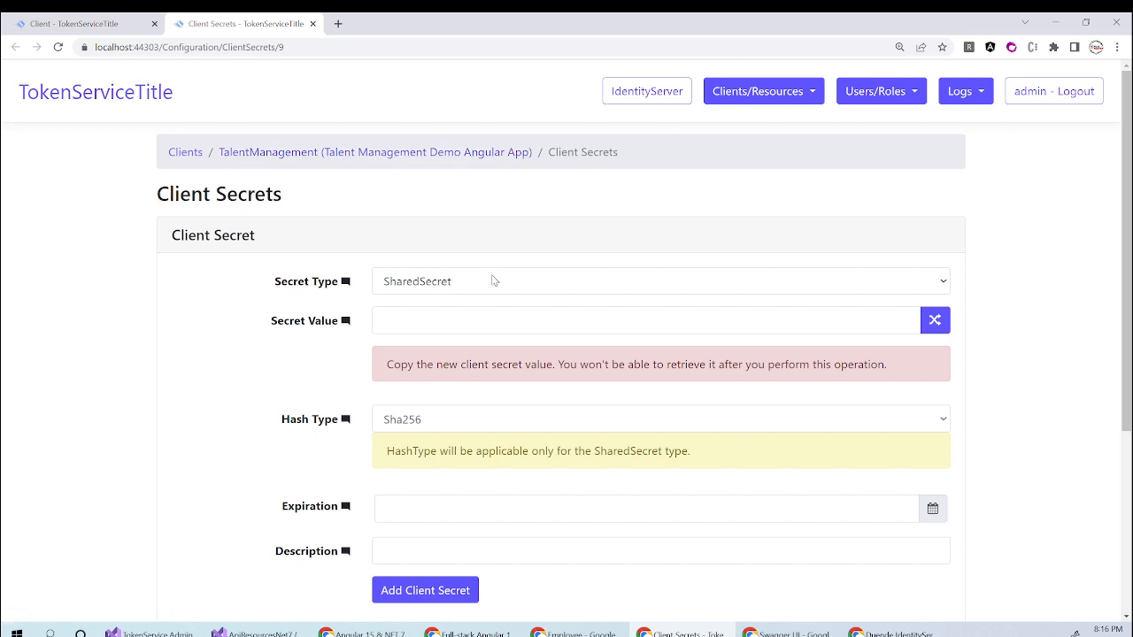
pyautogui.click(455, 153)
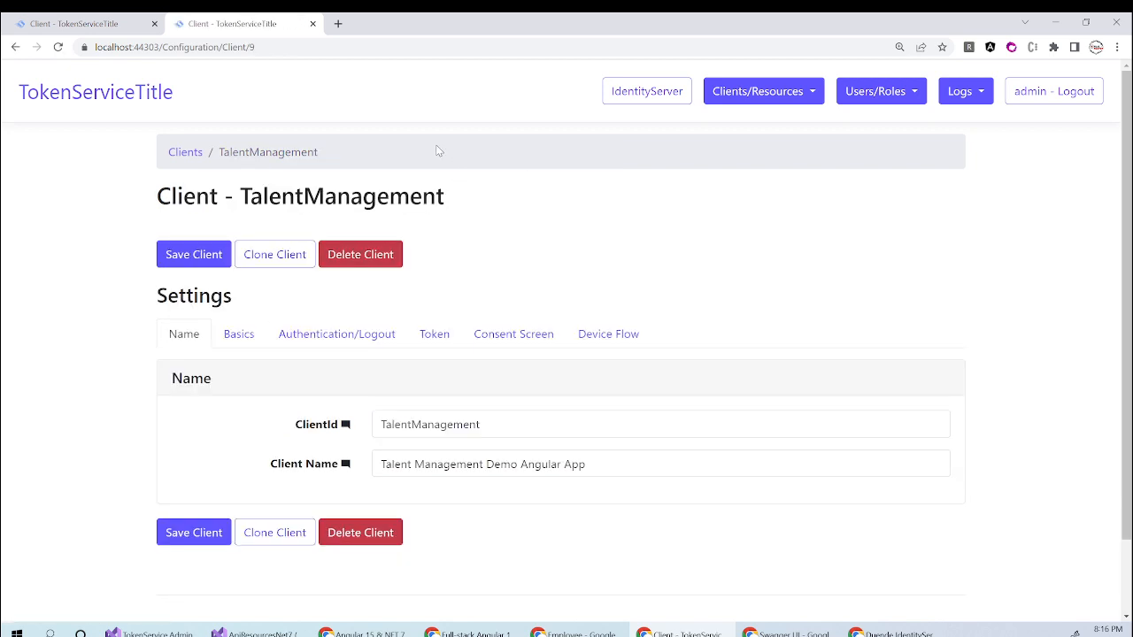
# Examine the client's Authentication/Logout settings, from the channel logout options through Post Logout Redirect Uris to User Sso Lifetime
pyautogui.click(232, 338)
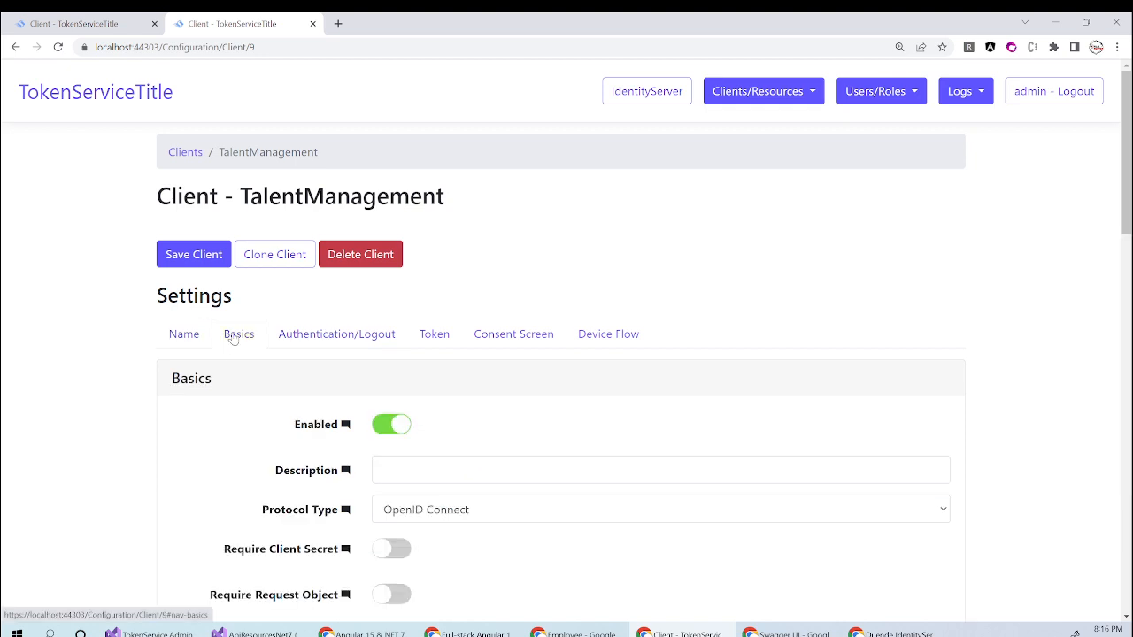
pyautogui.click(344, 338)
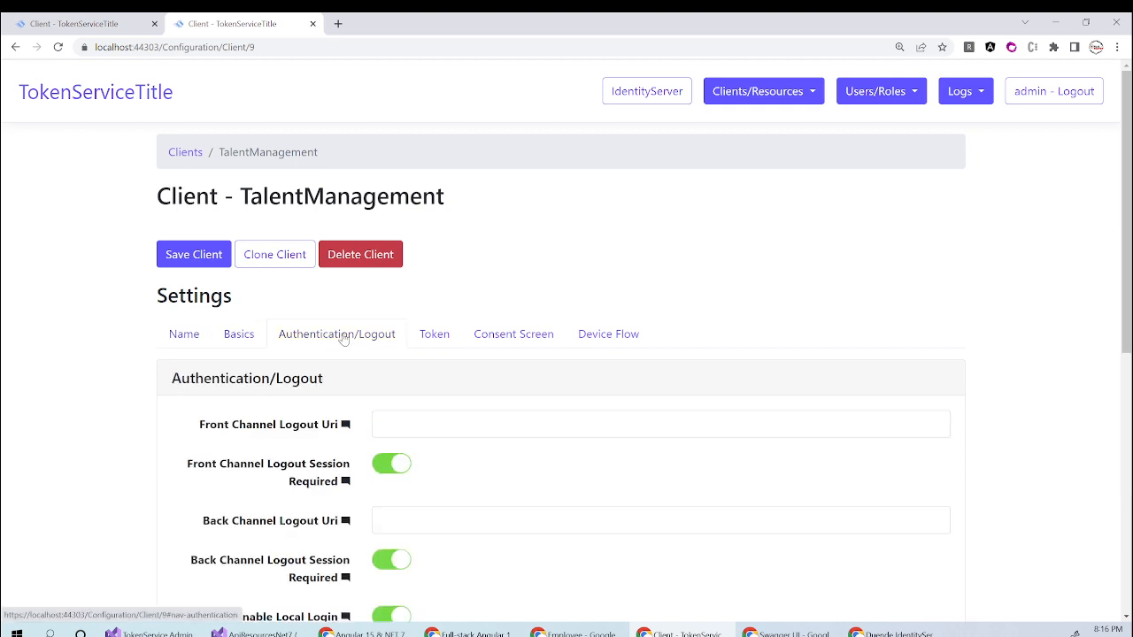
pyautogui.scroll(-2, 495, 420)
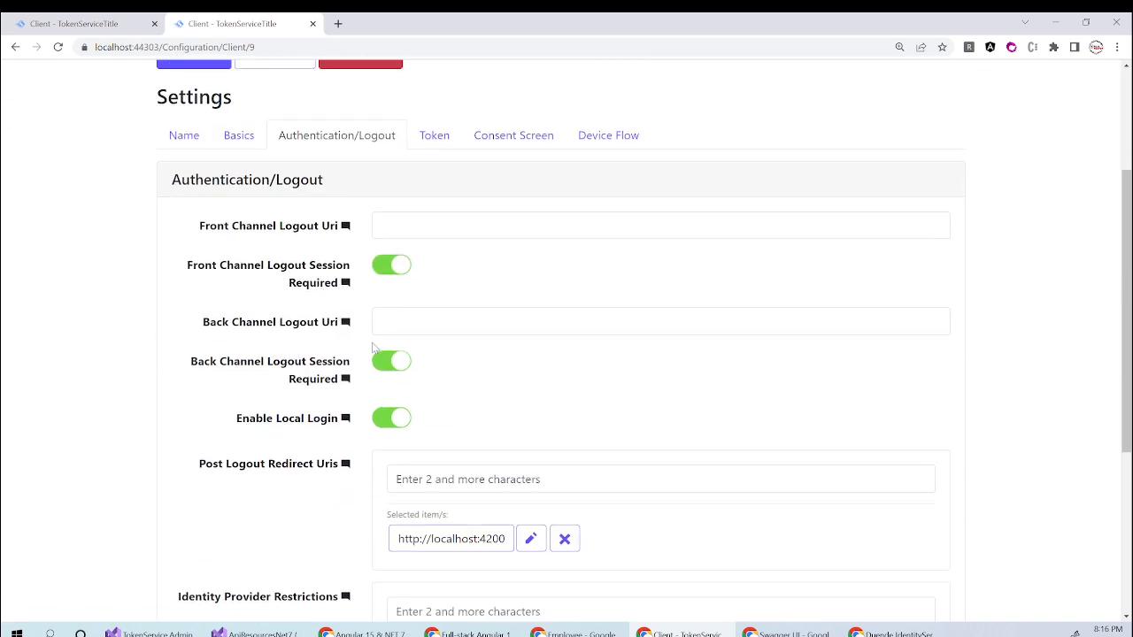
pyautogui.scroll(-1, 383, 358)
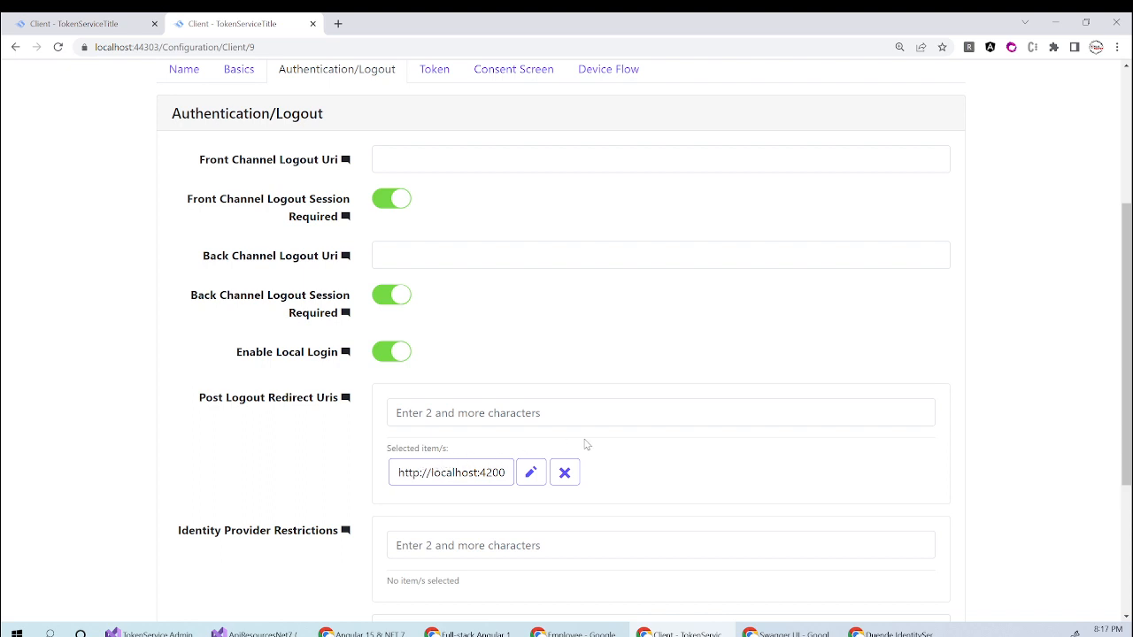
pyautogui.scroll(-2, 572, 420)
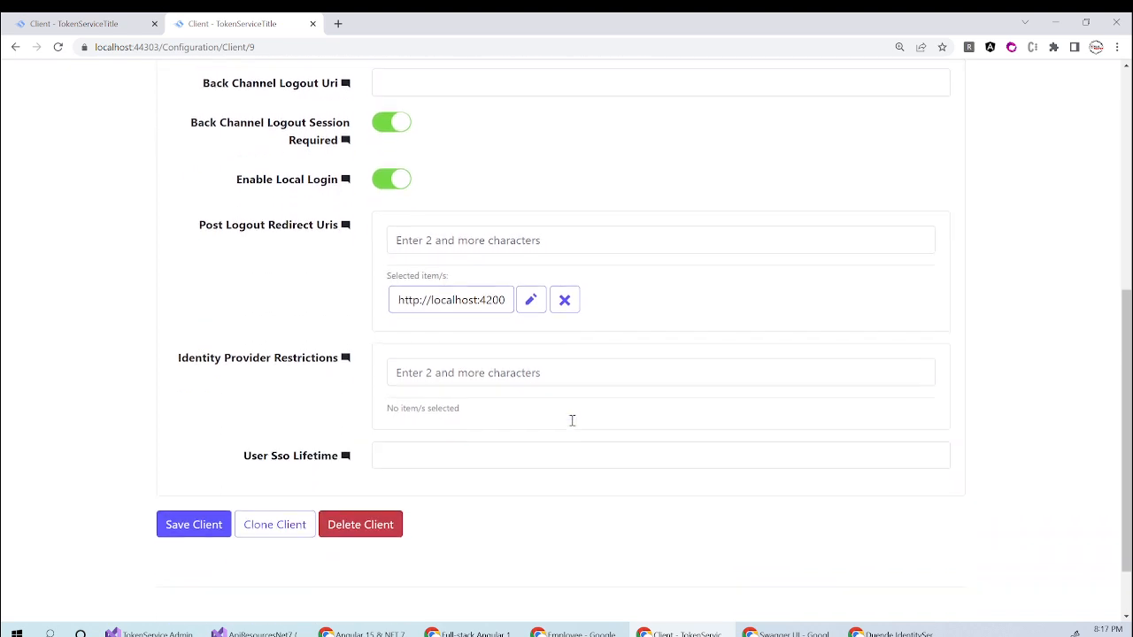
pyautogui.scroll(10, 572, 422)
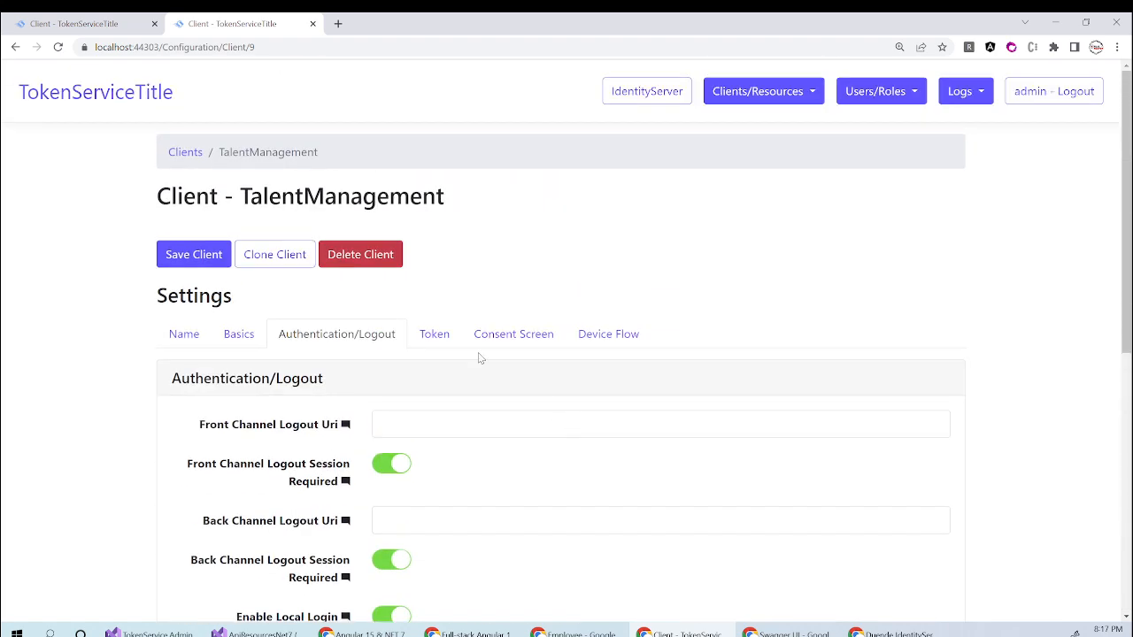
# Examine the client's Token settings, from the token lifetimes and Access Token Type to the refresh token options and Allowed Cors Origins
pyautogui.click(435, 336)
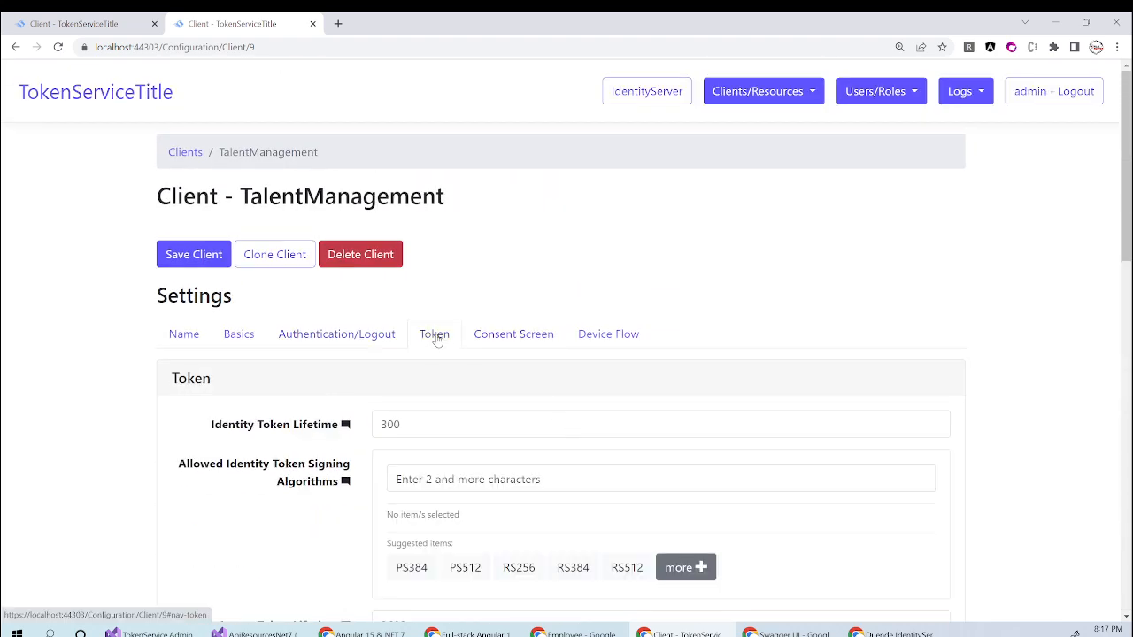
pyautogui.scroll(-1, 627, 417)
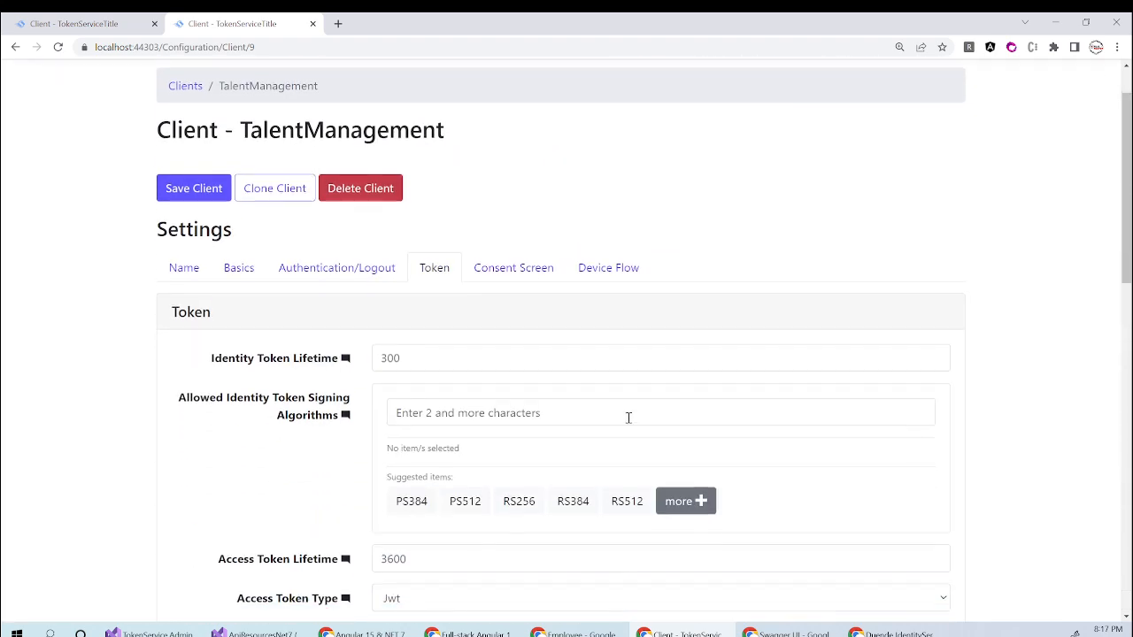
pyautogui.scroll(-1, 628, 417)
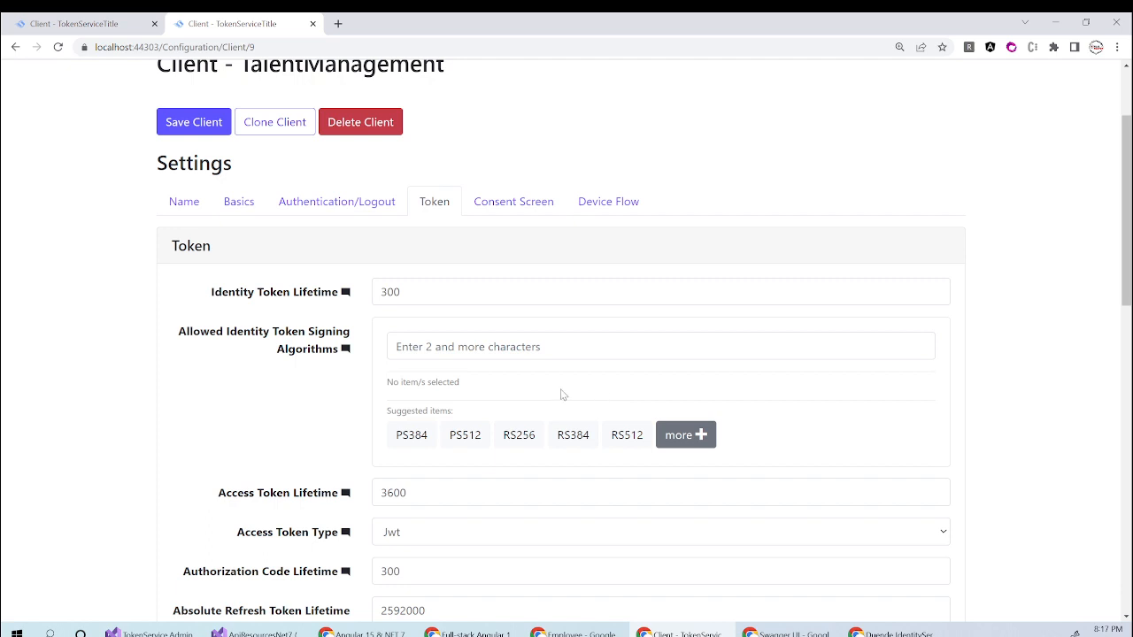
pyautogui.scroll(-2, 490, 389)
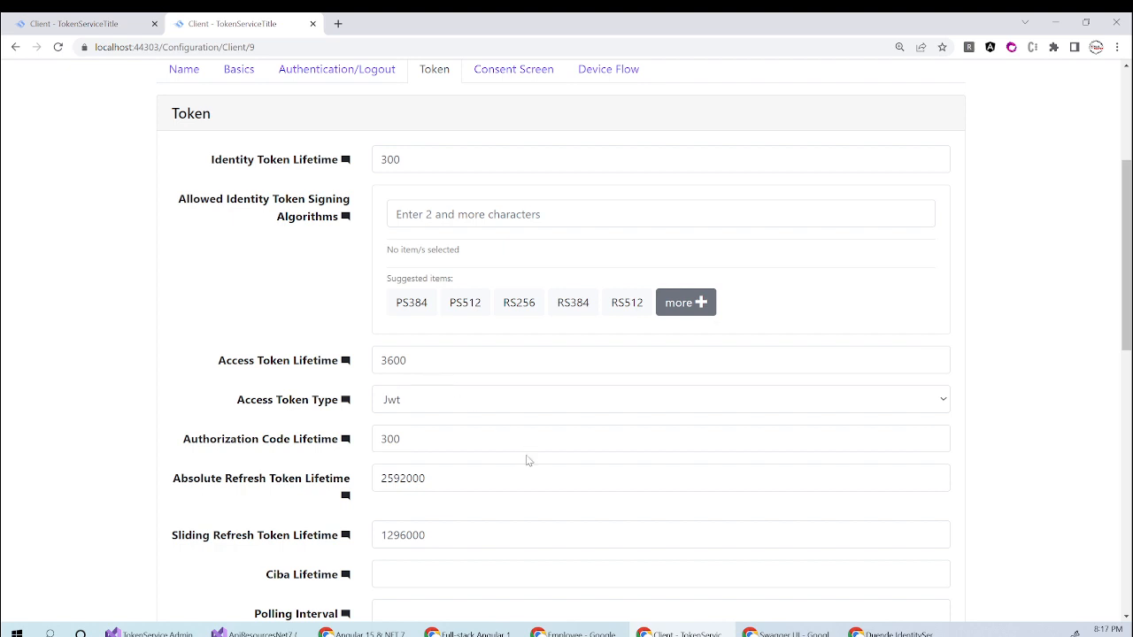
pyautogui.scroll(-1, 525, 460)
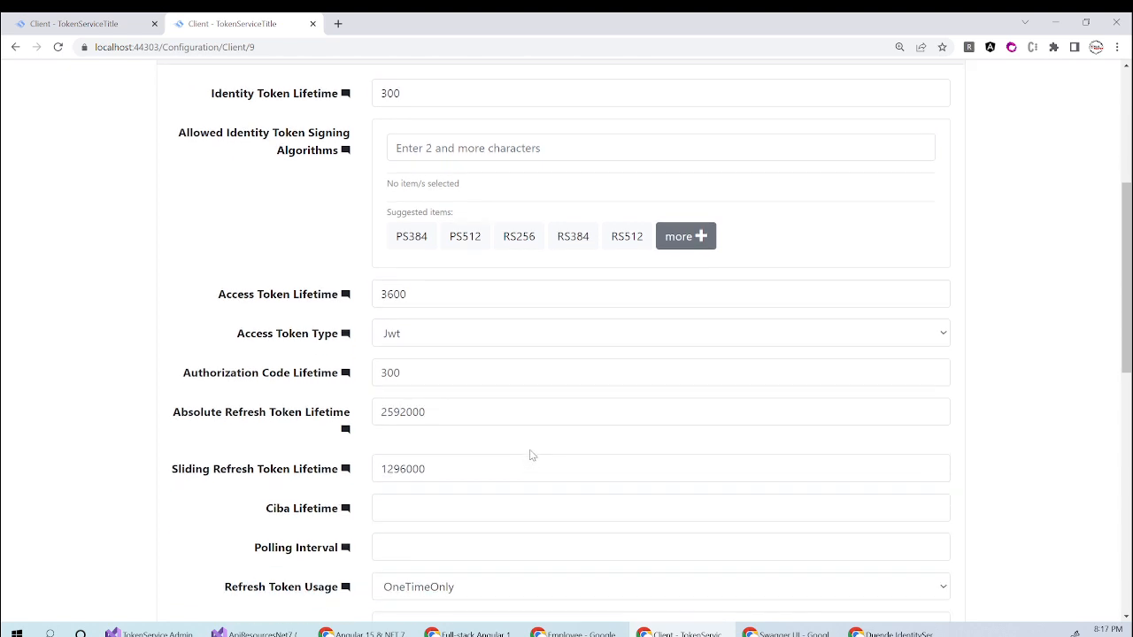
pyautogui.scroll(-1, 532, 452)
pyautogui.scroll(-1, 532, 452)
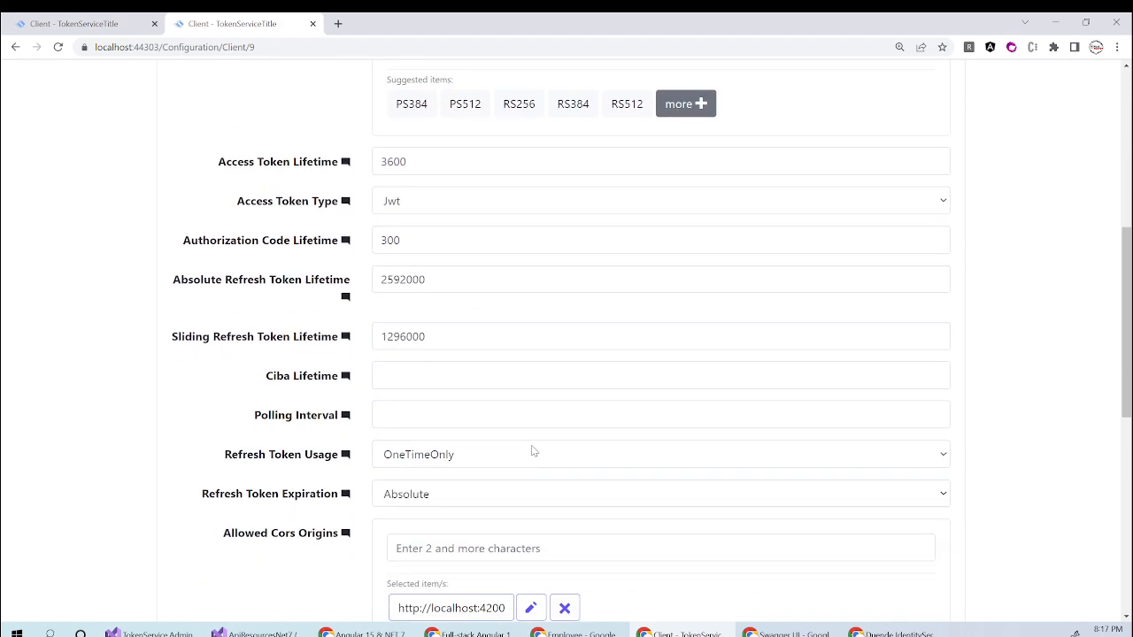
pyautogui.scroll(-2, 534, 451)
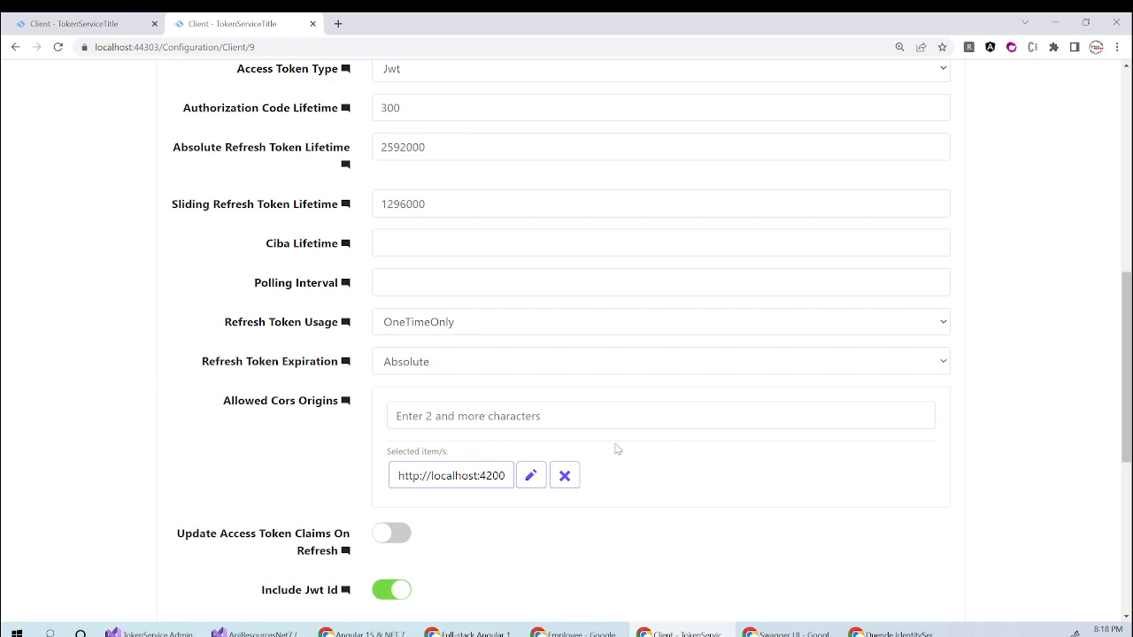
pyautogui.scroll(6, 615, 447)
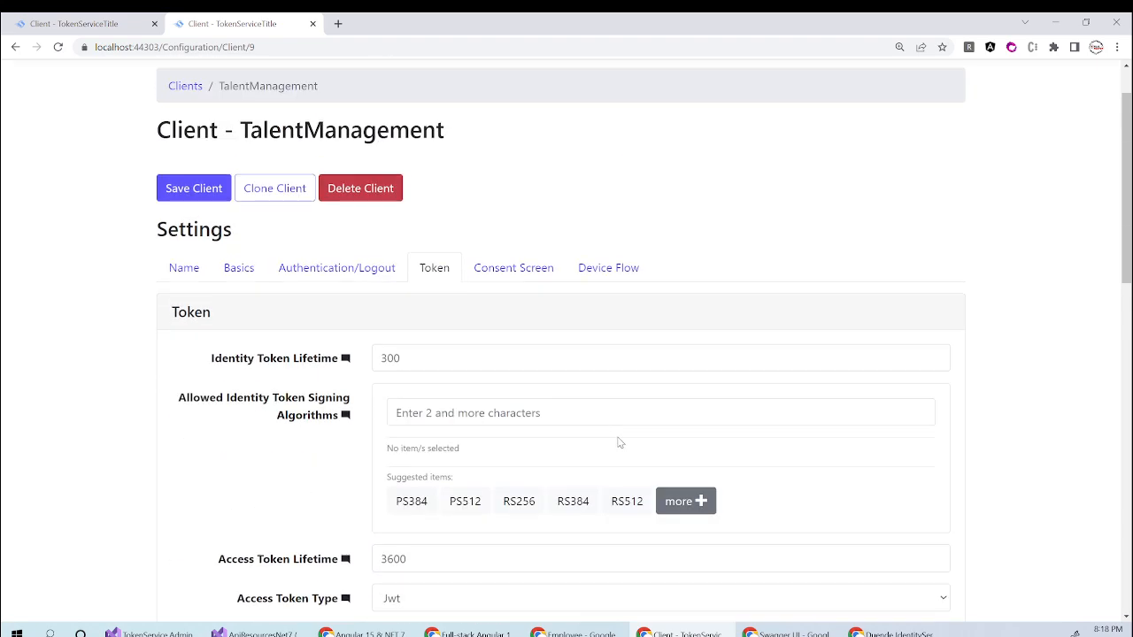
# Check the client's Consent Screen settings, switching Require Consent on and back off, and view the Device Flow settings
pyautogui.scroll(1, 617, 443)
pyautogui.click(501, 337)
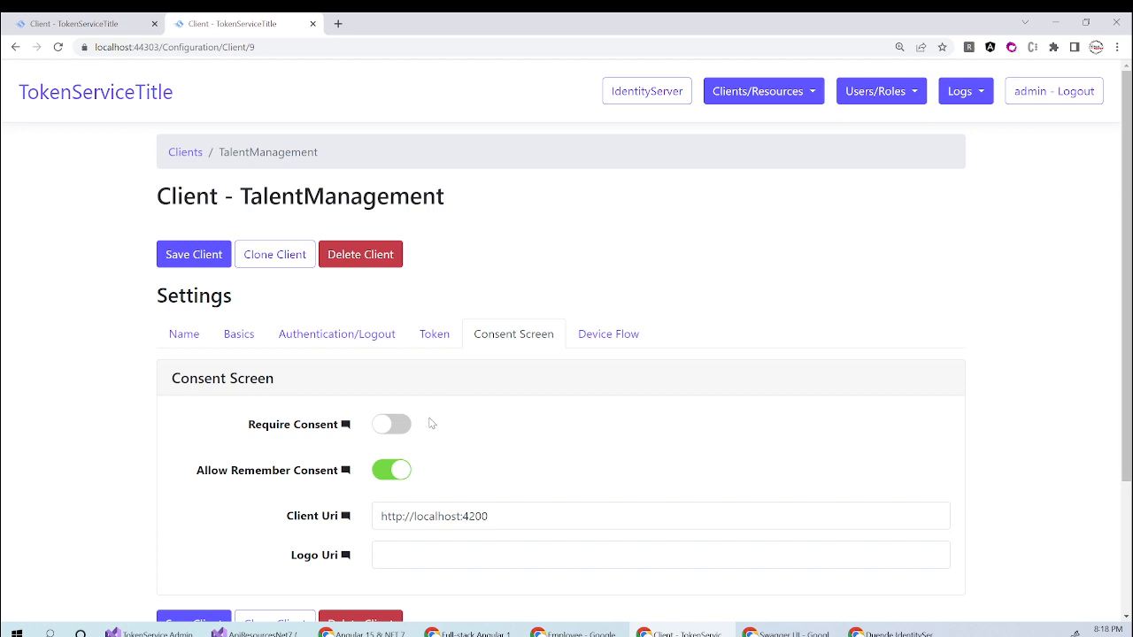
pyautogui.click(381, 431)
pyautogui.click(382, 430)
pyautogui.click(600, 344)
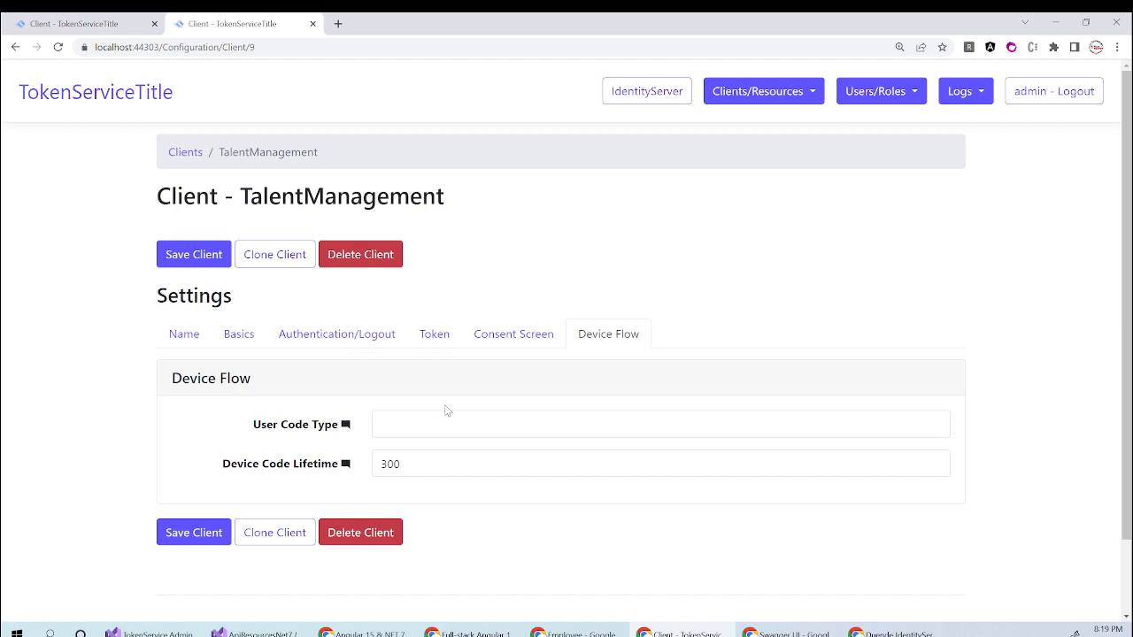
# Return to the client list and review the Identity Resources, Api Resources and Api Scopes pages
pyautogui.click(183, 153)
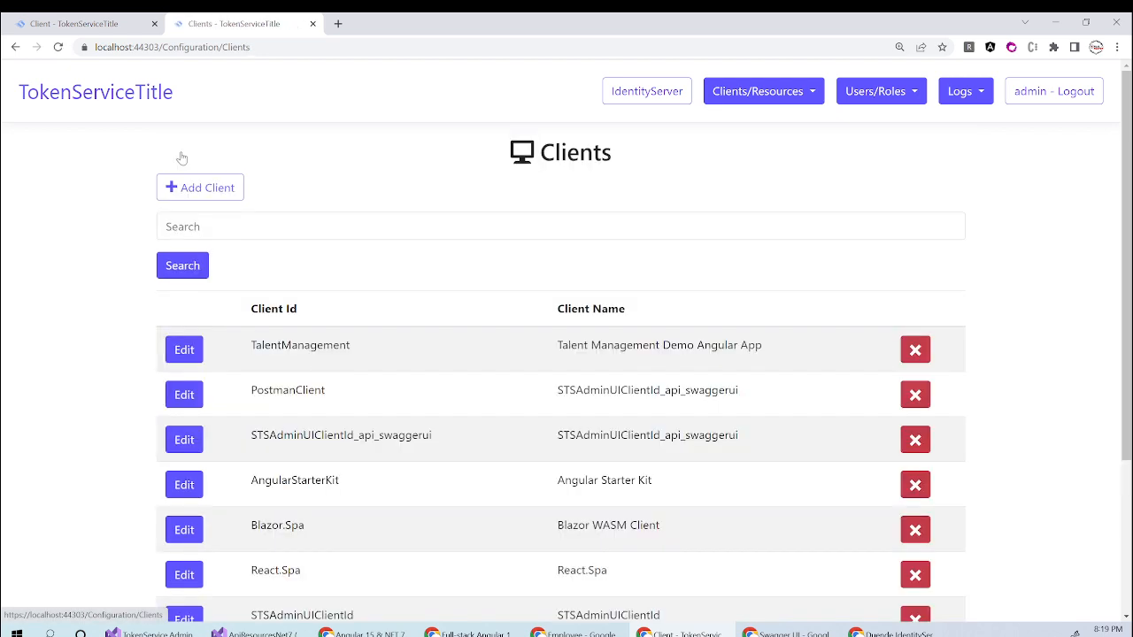
pyautogui.click(812, 93)
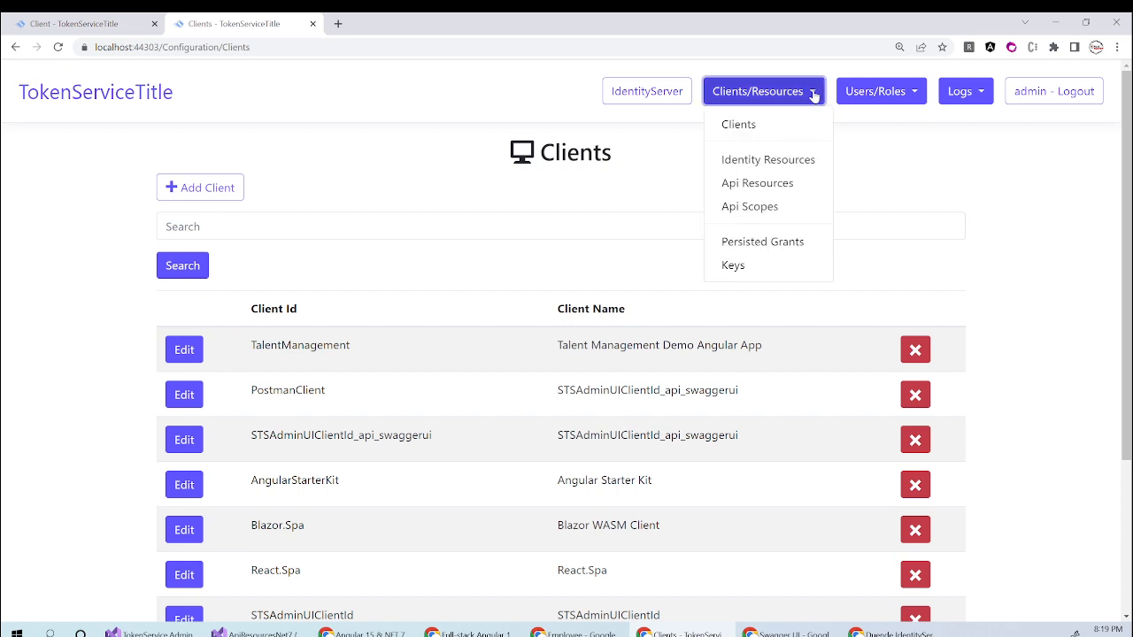
pyautogui.click(769, 162)
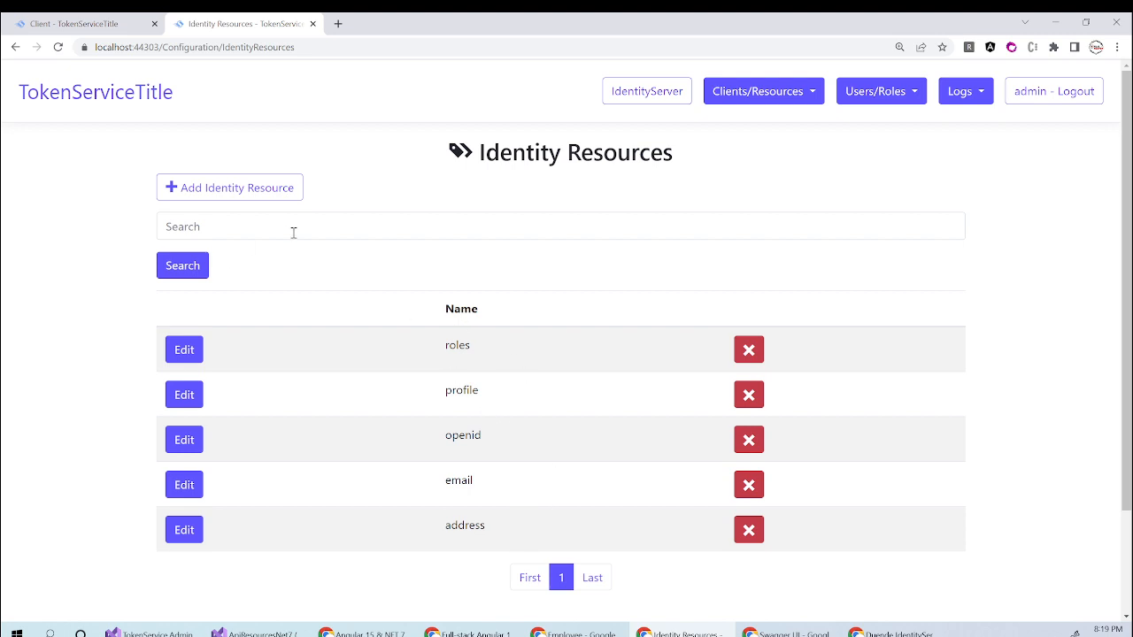
pyautogui.click(805, 99)
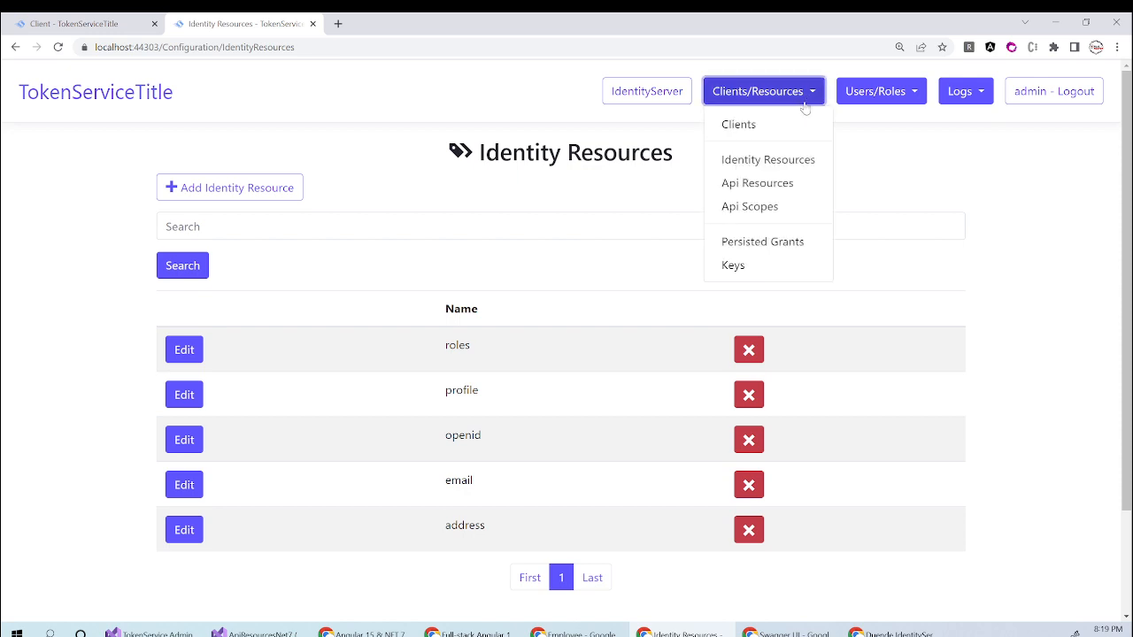
pyautogui.click(729, 191)
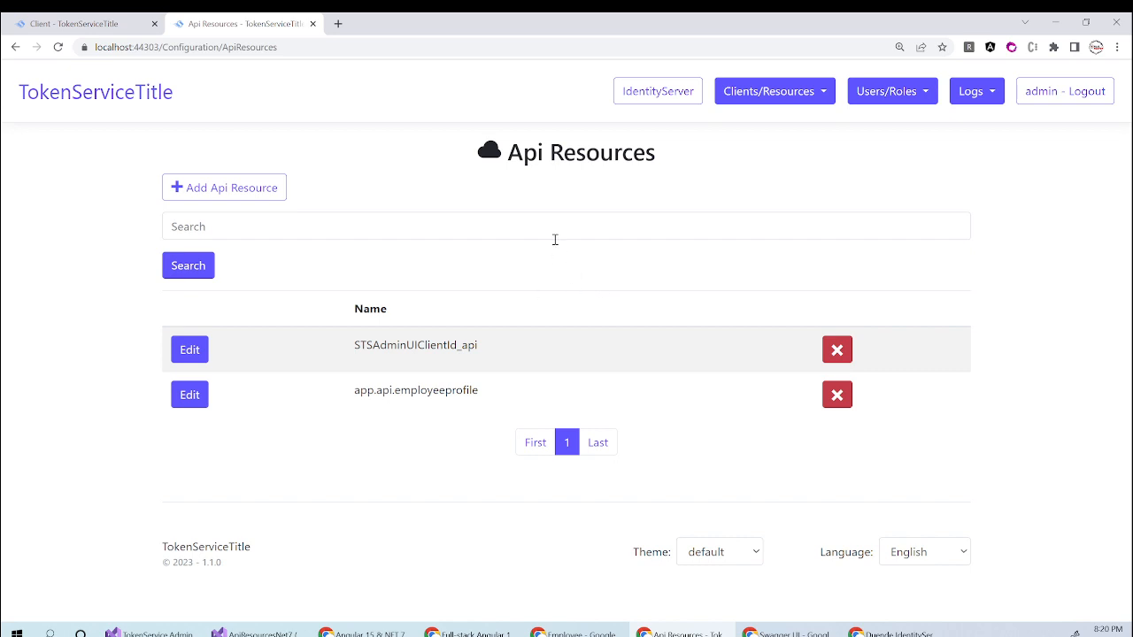
pyautogui.click(820, 96)
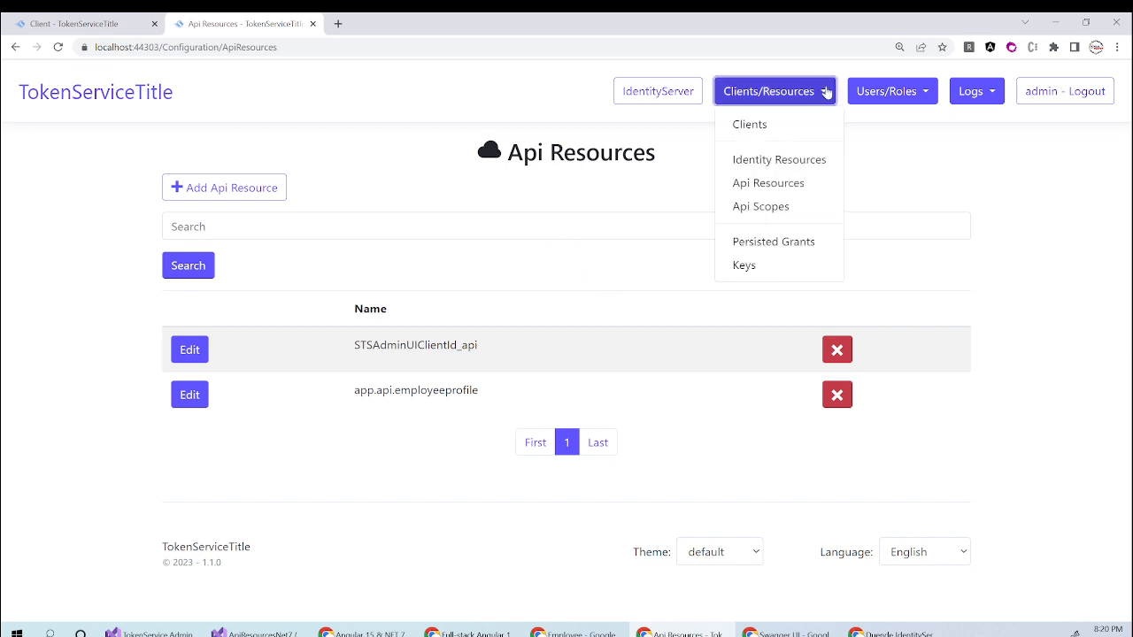
pyautogui.click(749, 209)
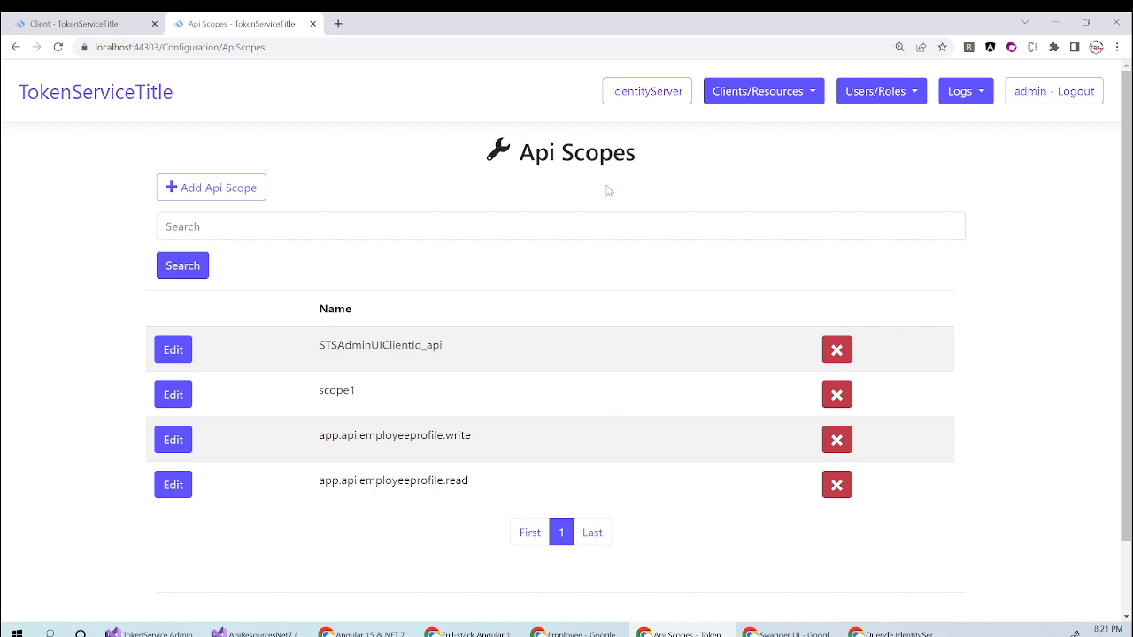
# Review the Persisted Grants and Keys pages and the list of Users on the admin site
pyautogui.click(810, 96)
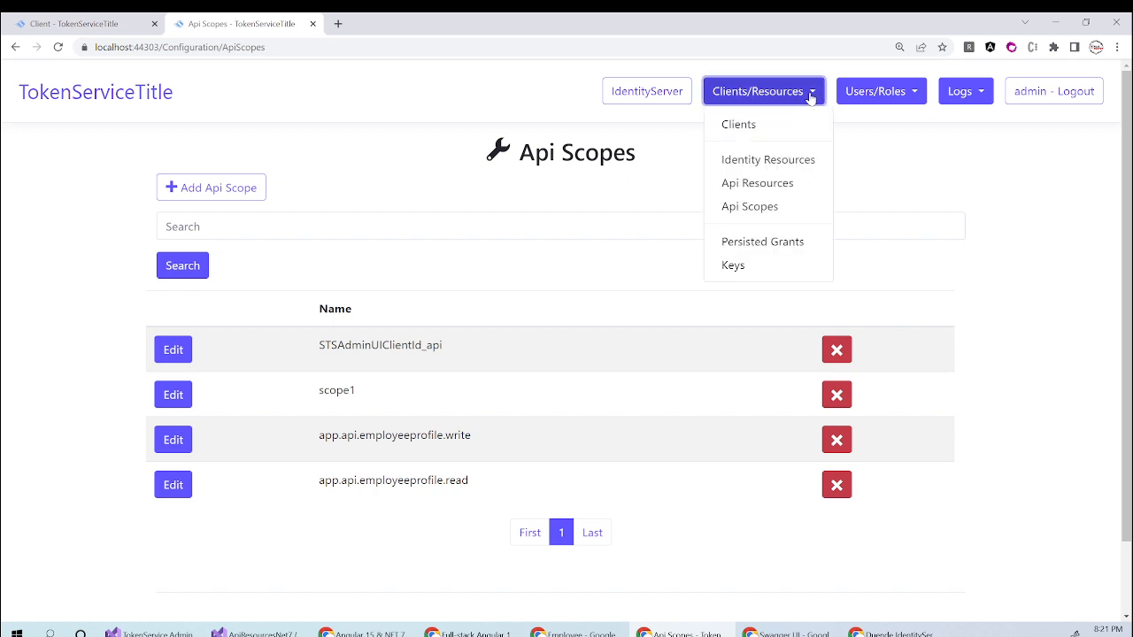
pyautogui.click(757, 245)
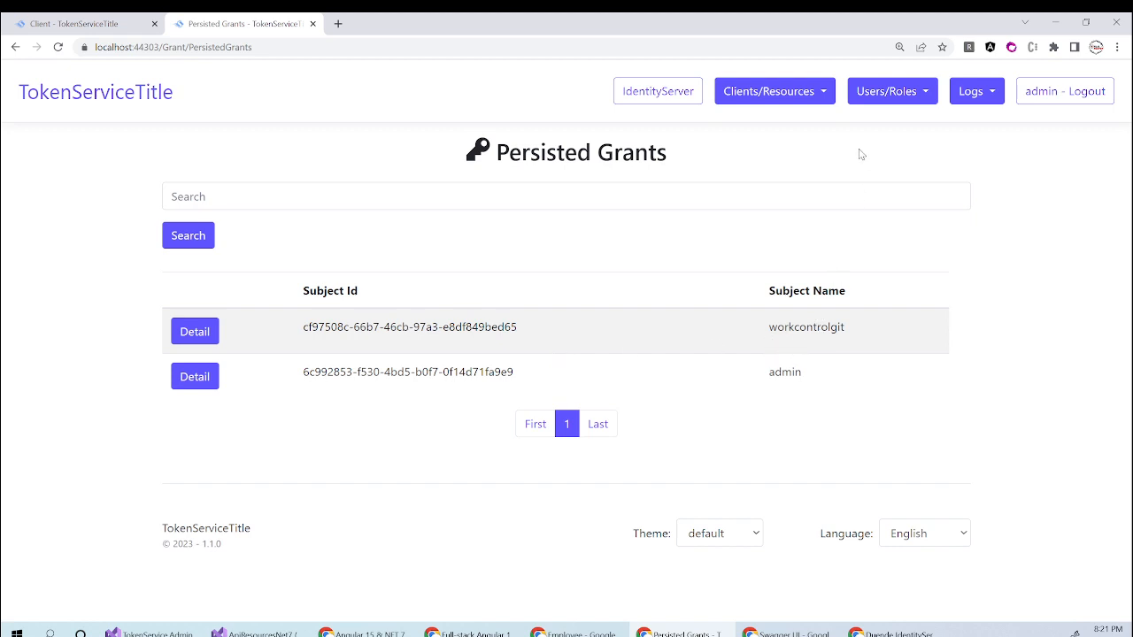
pyautogui.click(822, 91)
pyautogui.click(746, 265)
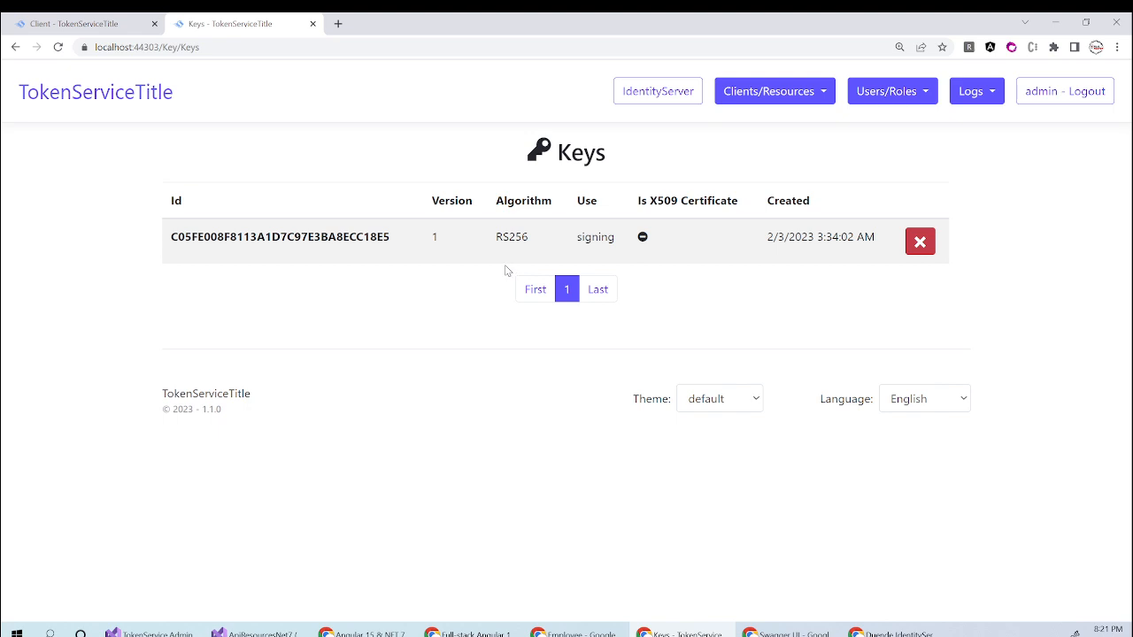
pyautogui.click(916, 95)
pyautogui.click(876, 124)
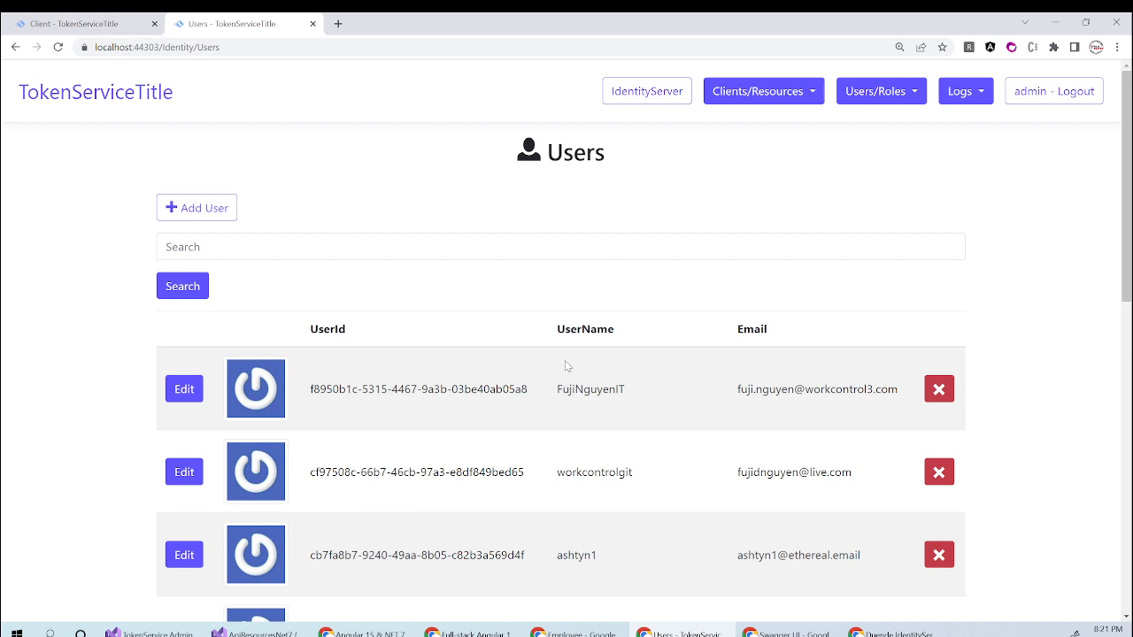
# Switch to Visual Studio and open identitydata.json from the TokenService.Admin project in the src folder
pyautogui.click(146, 634)
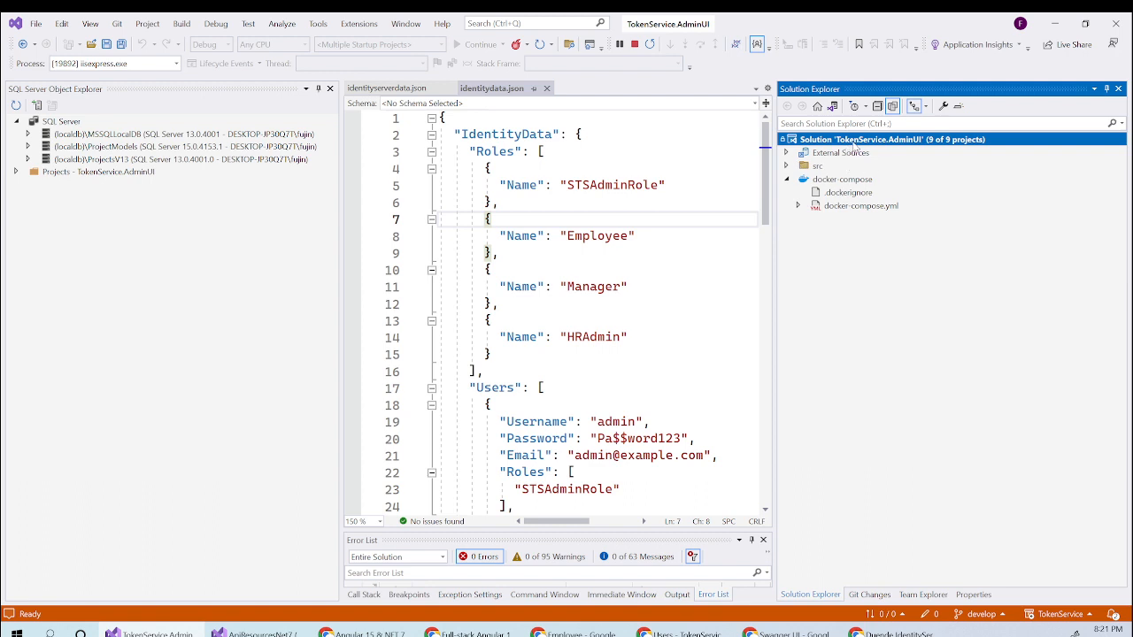
pyautogui.click(788, 166)
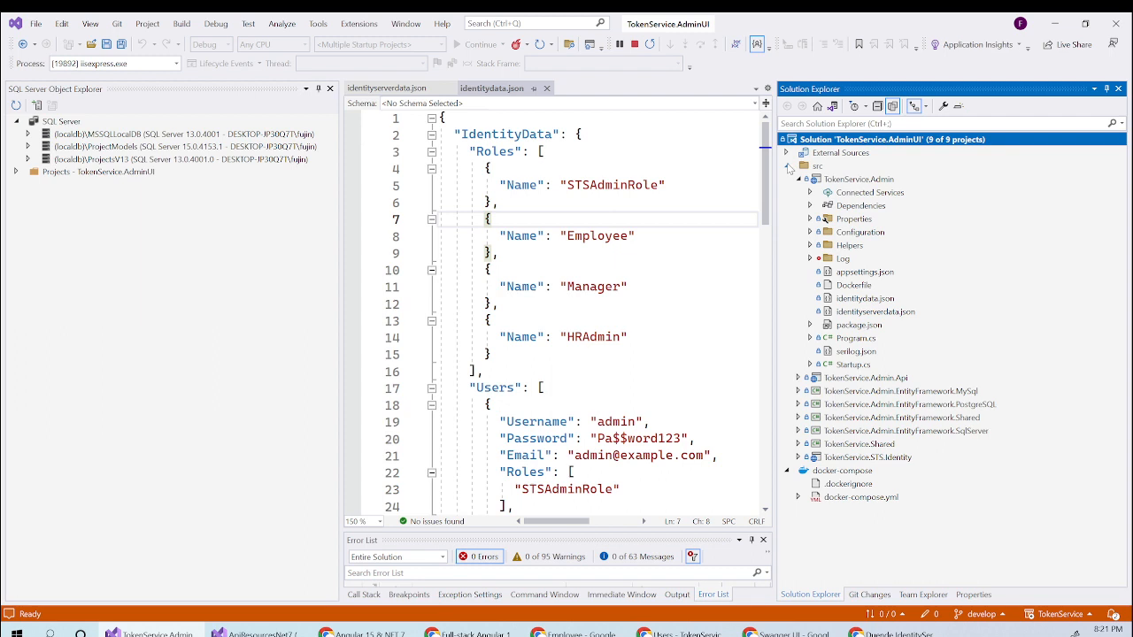
pyautogui.click(847, 181)
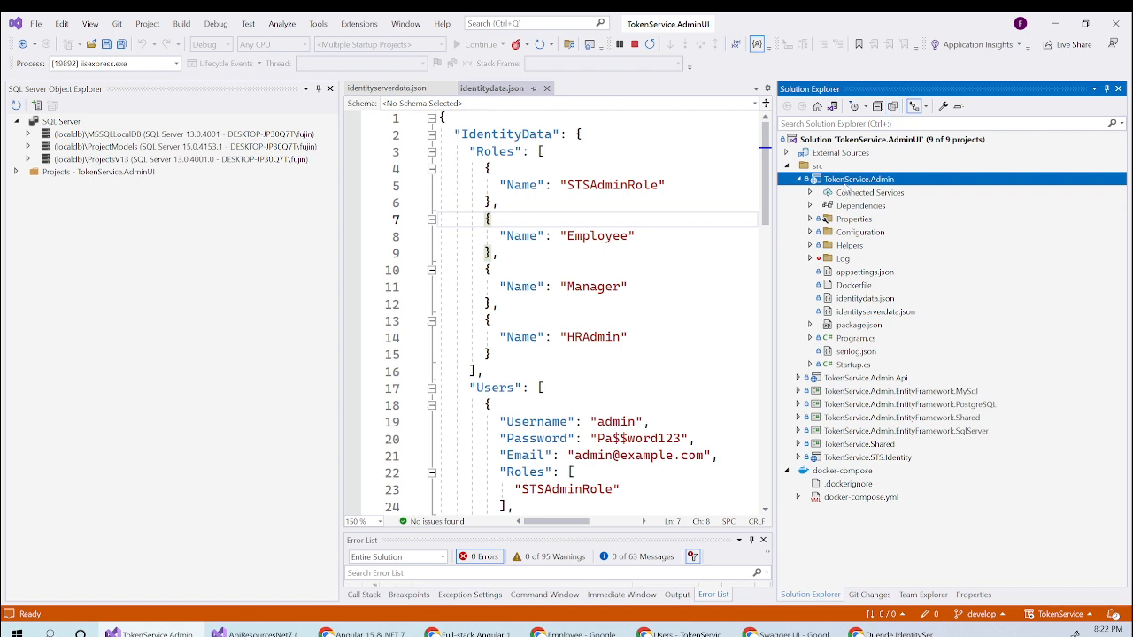
pyautogui.doubleClick(857, 301)
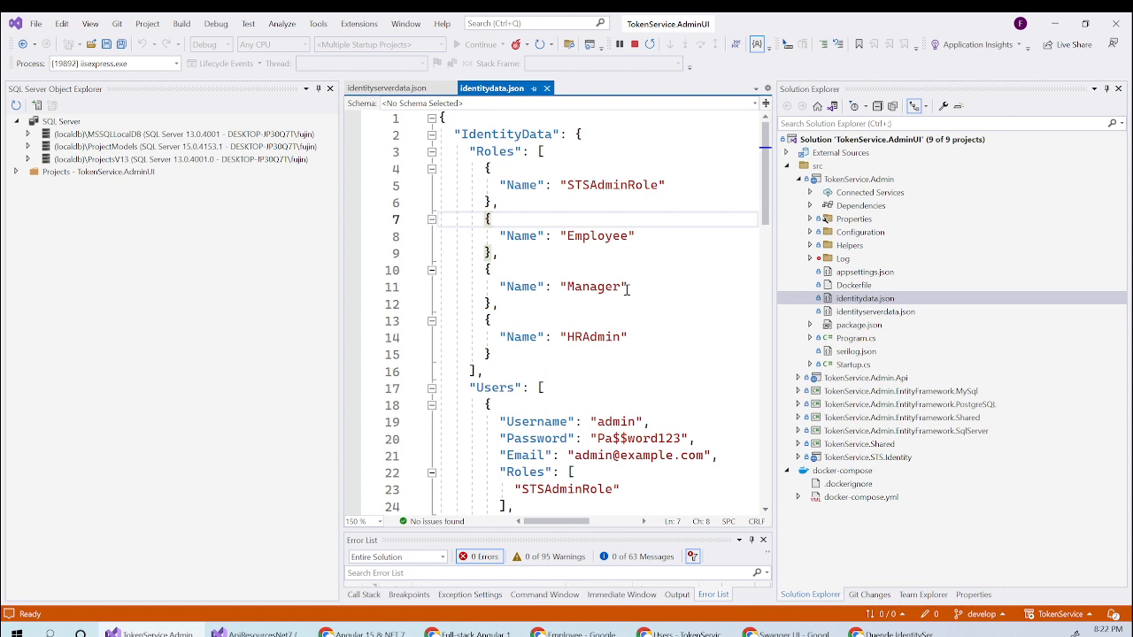
# Examine the seeded role names in identitydata.json: STSAdminRole, Employee, Manager and HRAdmin
pyautogui.doubleClick(597, 186)
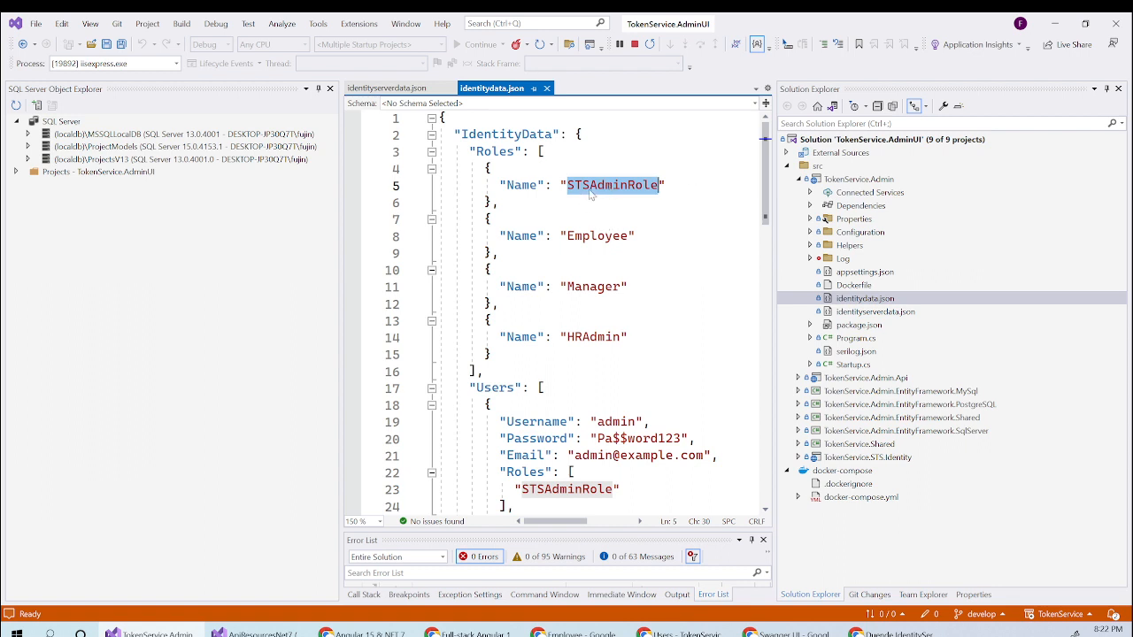
pyautogui.doubleClick(598, 237)
pyautogui.click(596, 287)
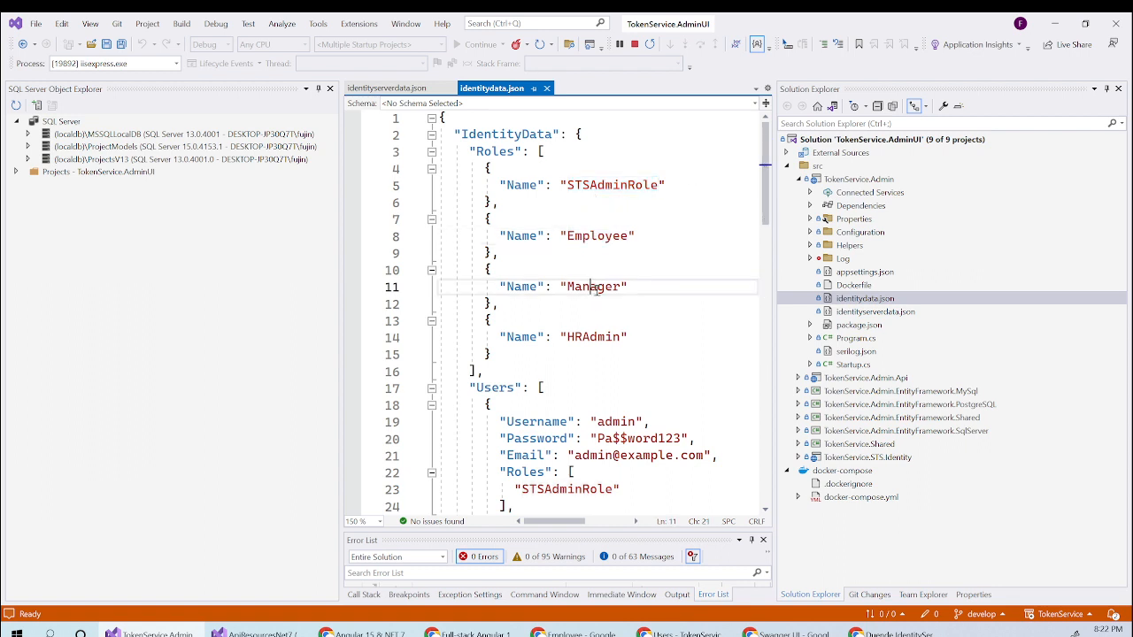
pyautogui.click(599, 320)
pyautogui.click(608, 336)
# Examine the admin user's seed entry under Users in identitydata.json, including its username and password fields
pyautogui.scroll(-1, 607, 308)
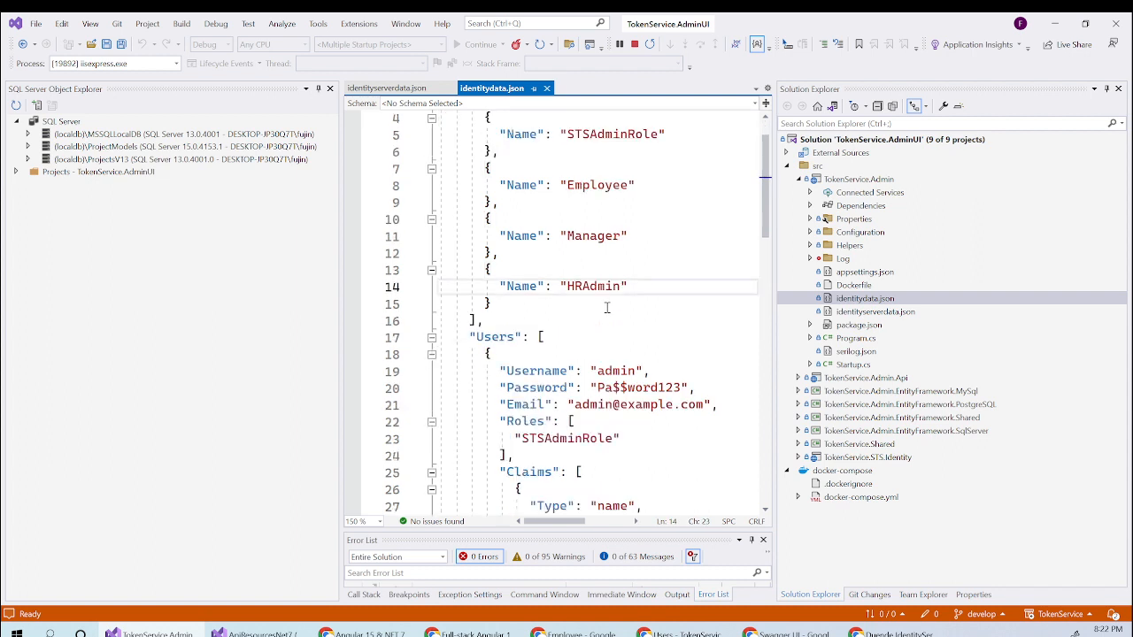
pyautogui.scroll(-2, 607, 307)
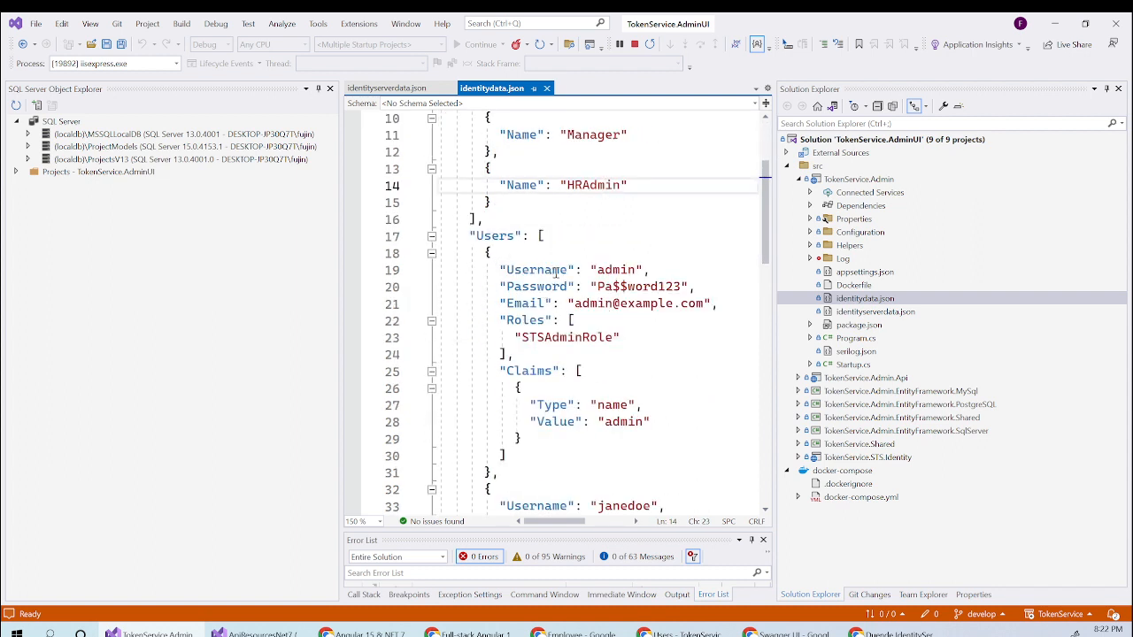
pyautogui.doubleClick(623, 270)
pyautogui.doubleClick(623, 287)
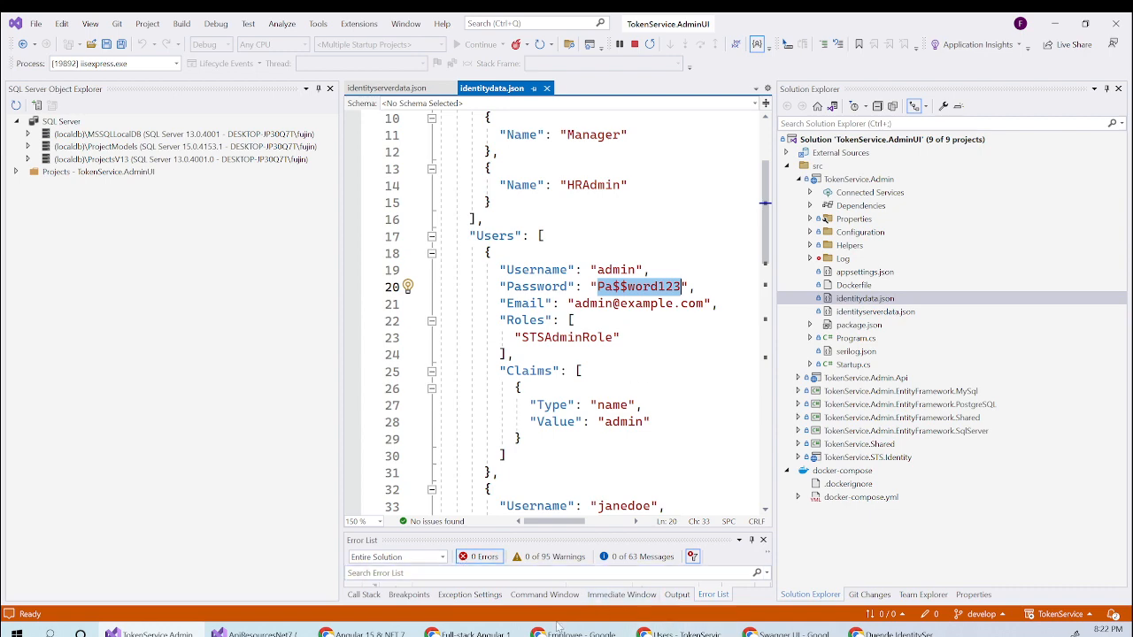
# Switch back to the admin site in Chrome and look through the list of users
pyautogui.moveTo(558, 626)
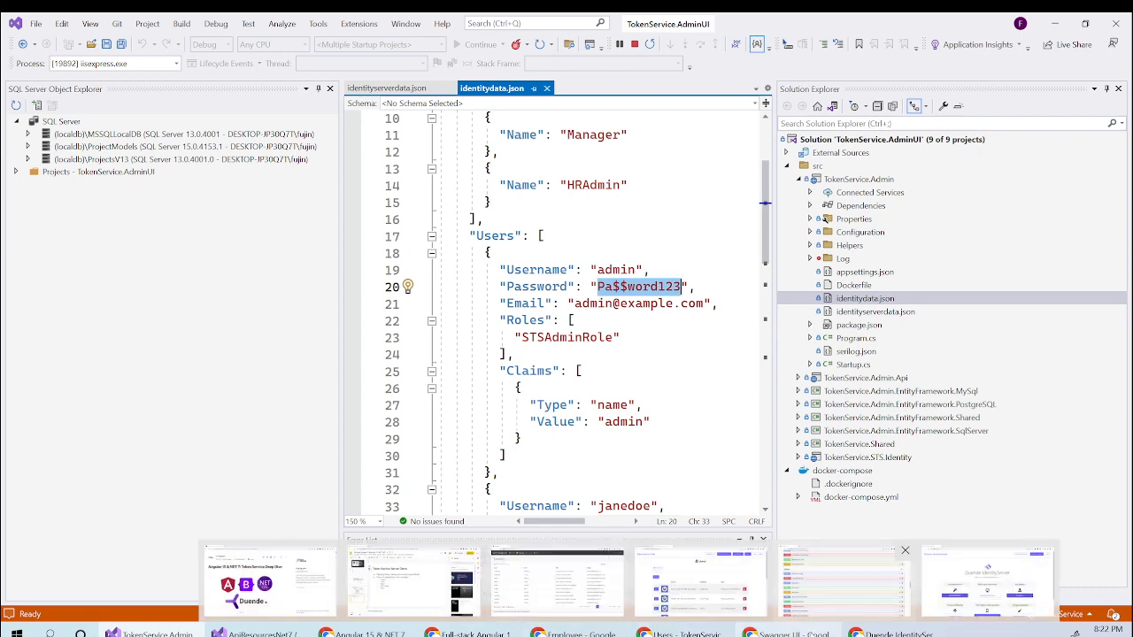
pyautogui.click(677, 634)
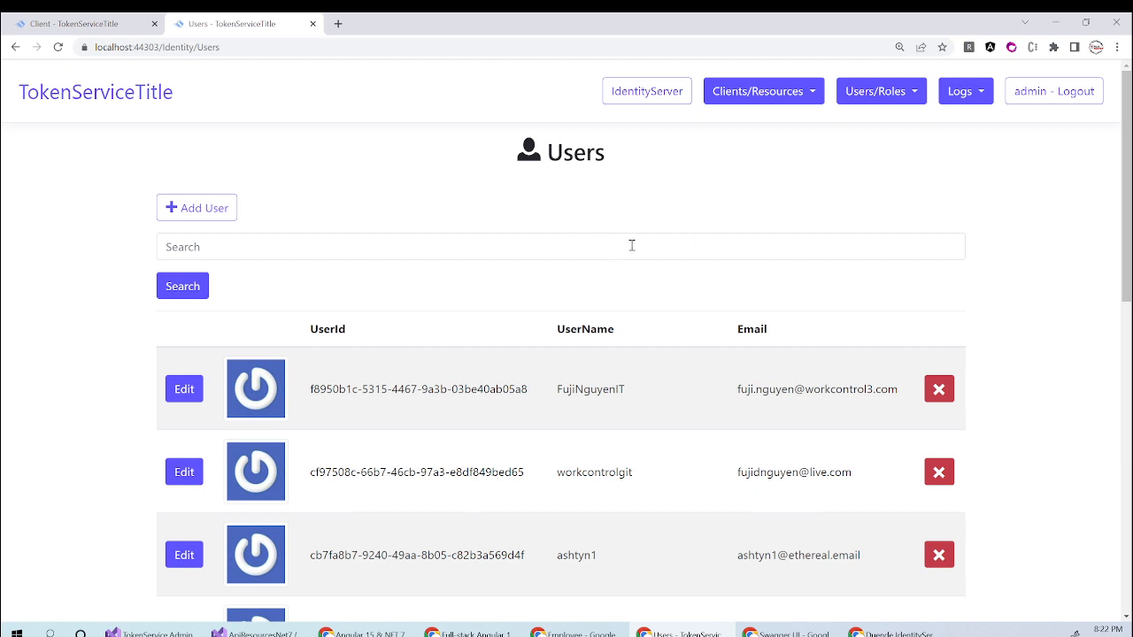
pyautogui.scroll(-5, 643, 239)
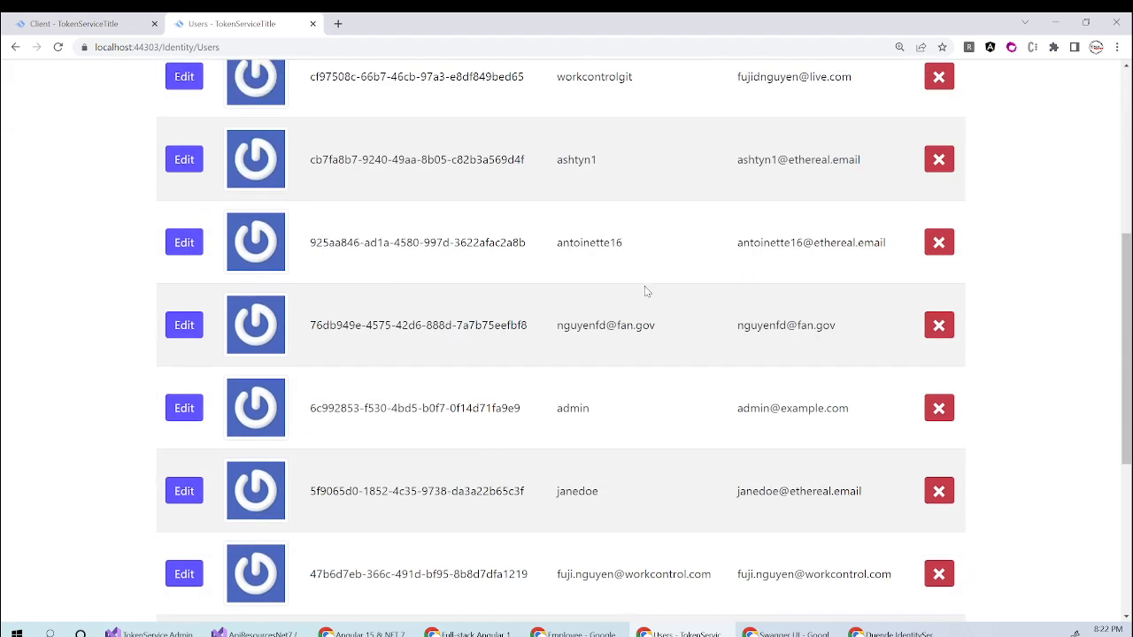
pyautogui.scroll(4, 643, 287)
pyautogui.scroll(1, 644, 287)
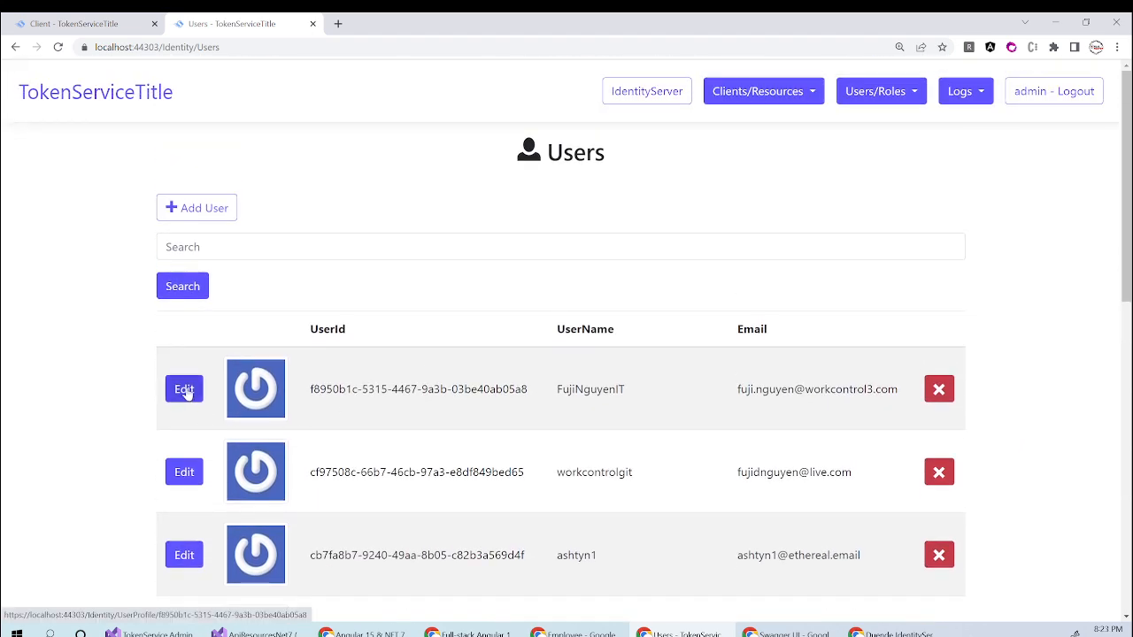
# Open the role management of the second user in the list and add the Employee role
pyautogui.click(184, 474)
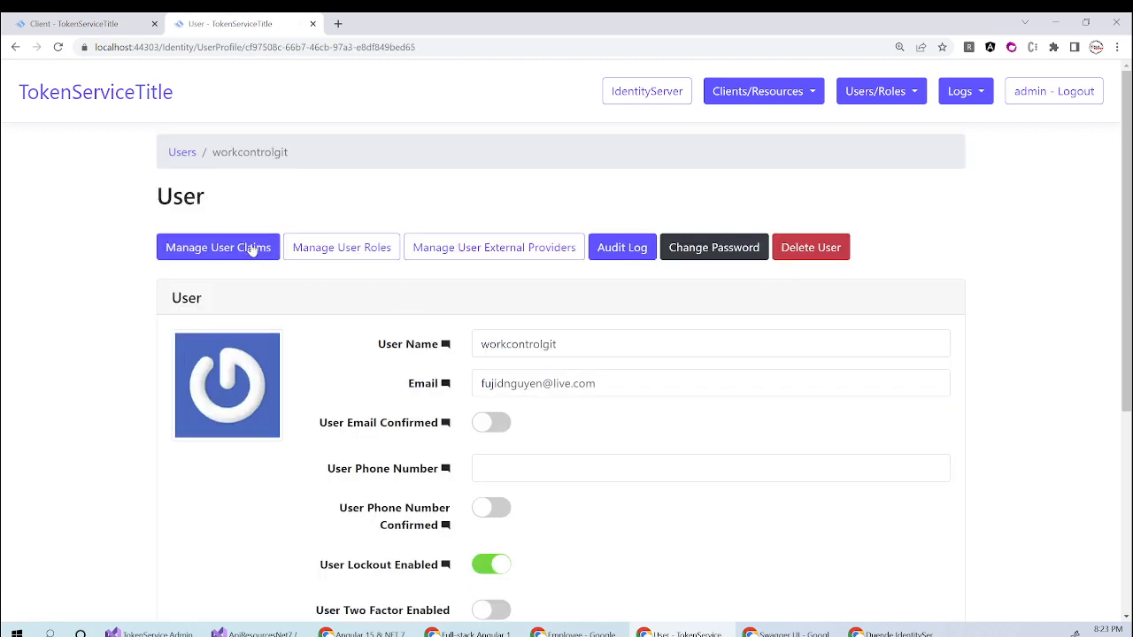
pyautogui.click(324, 251)
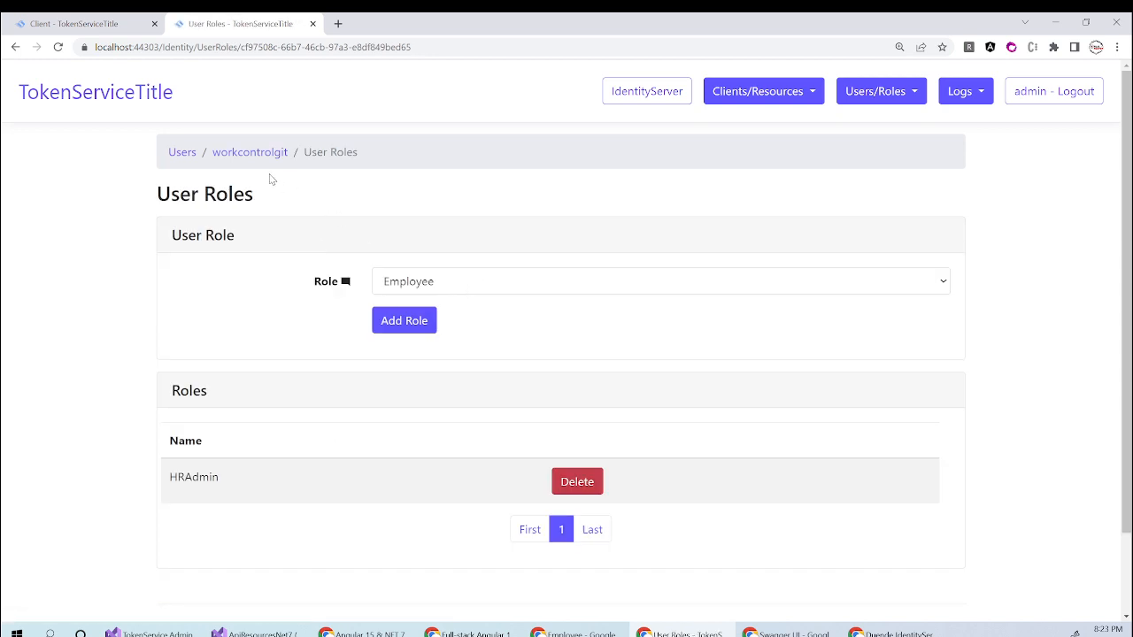
pyautogui.click(469, 284)
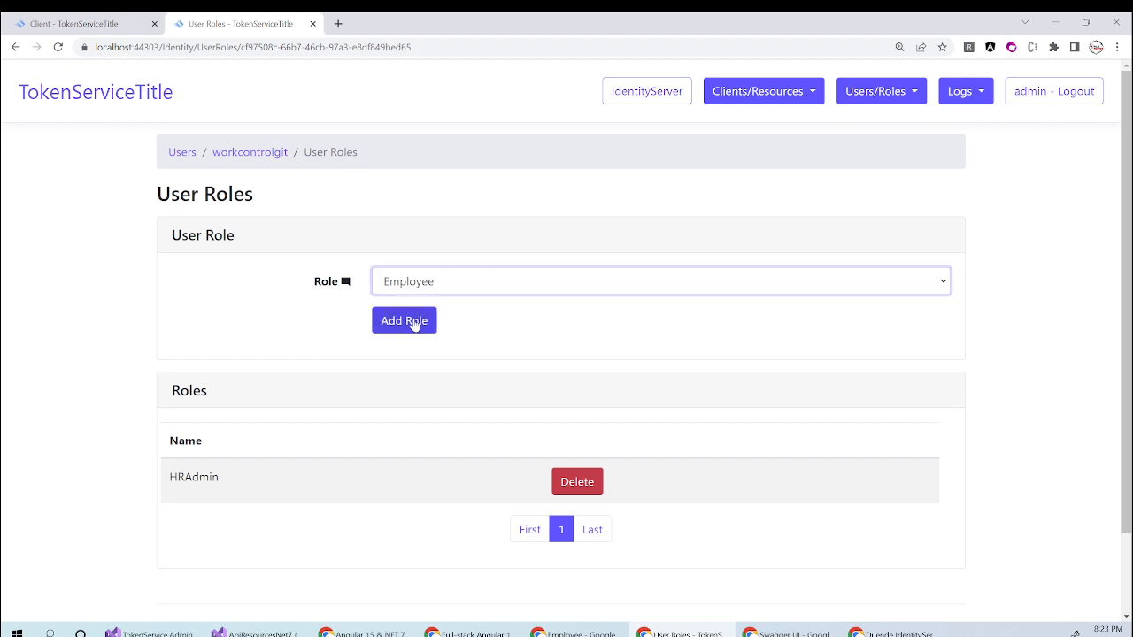
pyautogui.click(399, 321)
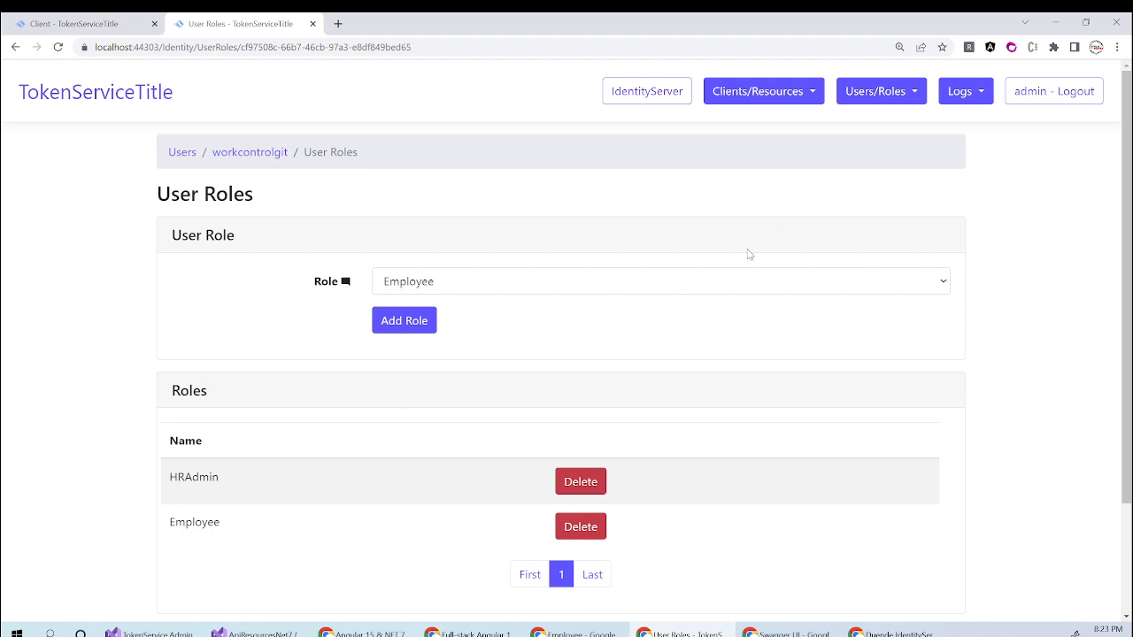
# View the admin site's Roles page and compare it with the seeded roles in identitydata.json in Visual Studio
pyautogui.click(909, 103)
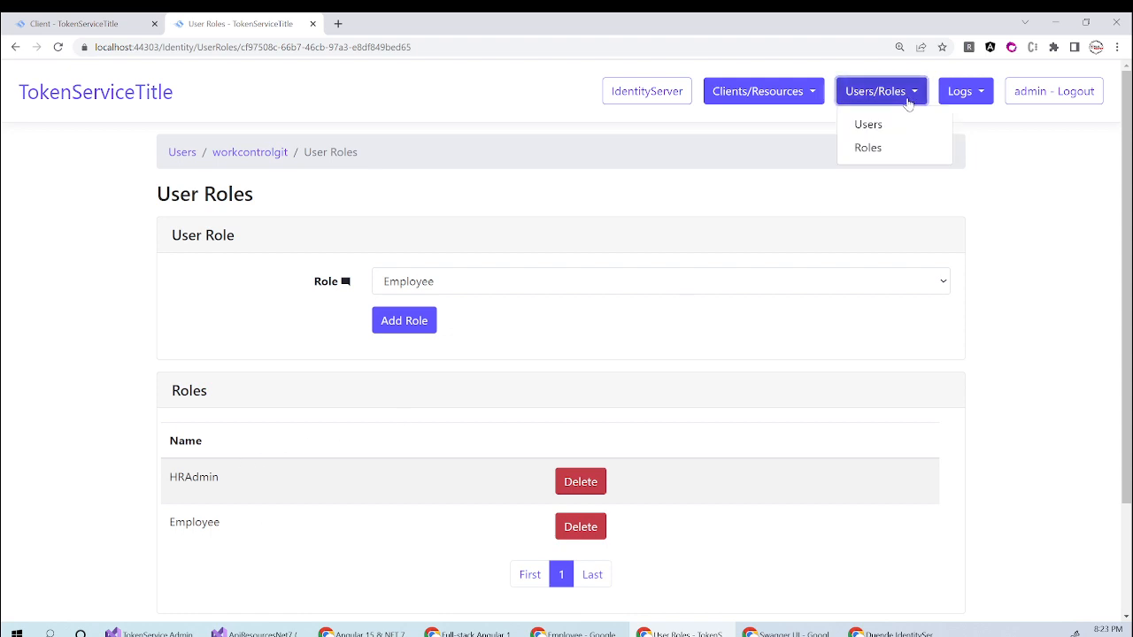
pyautogui.click(865, 149)
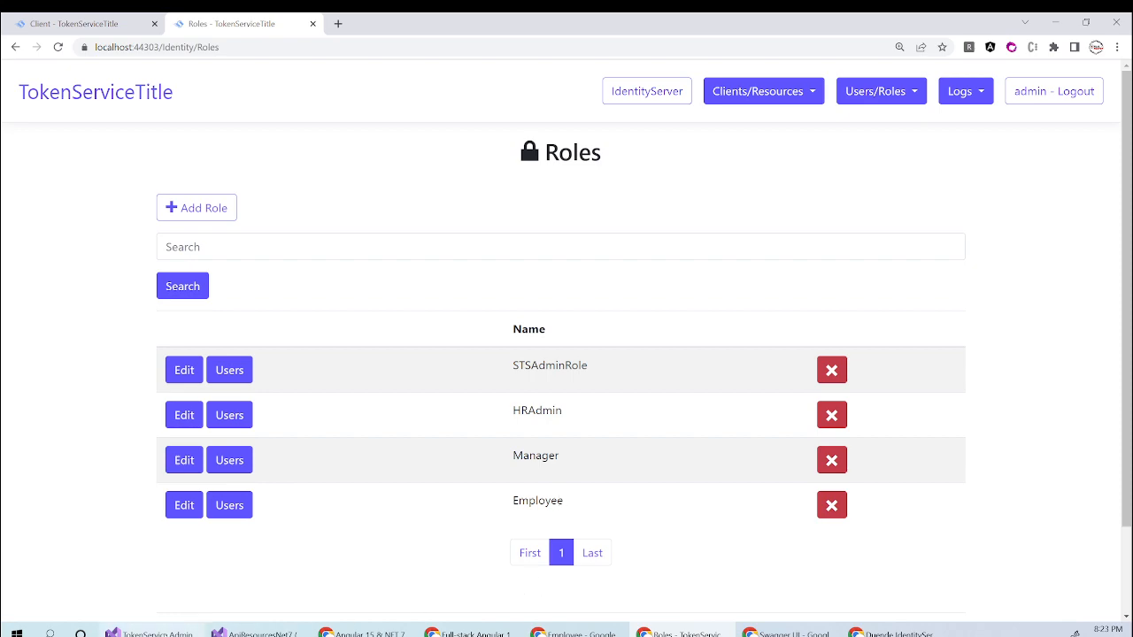
pyautogui.click(167, 630)
pyautogui.scroll(3, 615, 266)
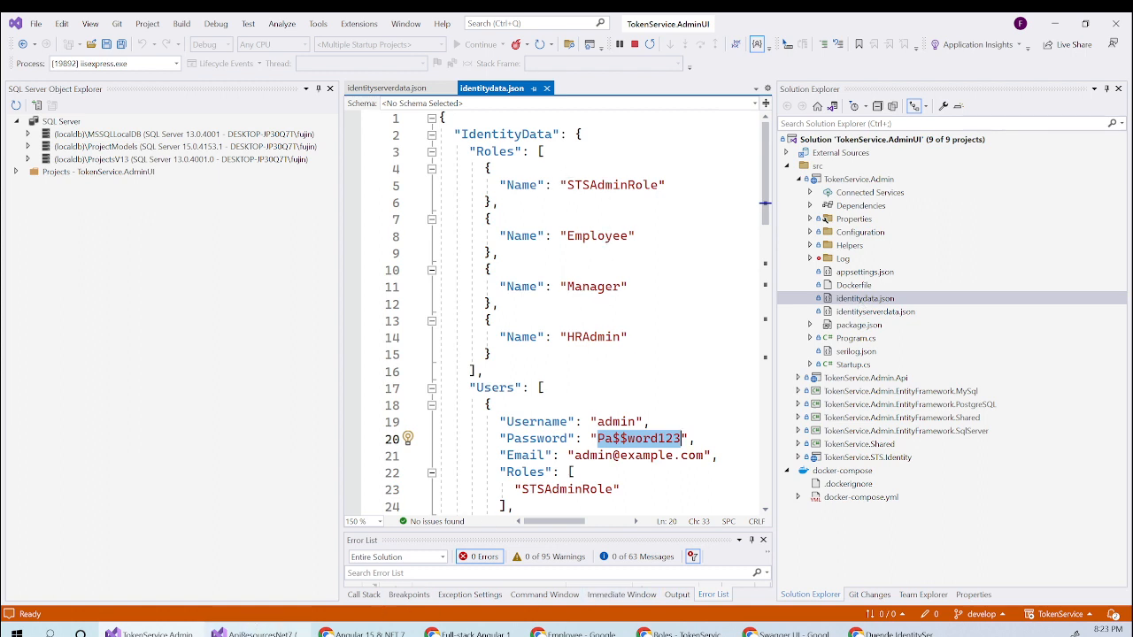
# Switch back to the admin site in Chrome, look through the audit log's events and view the error logs
pyautogui.moveTo(257, 632)
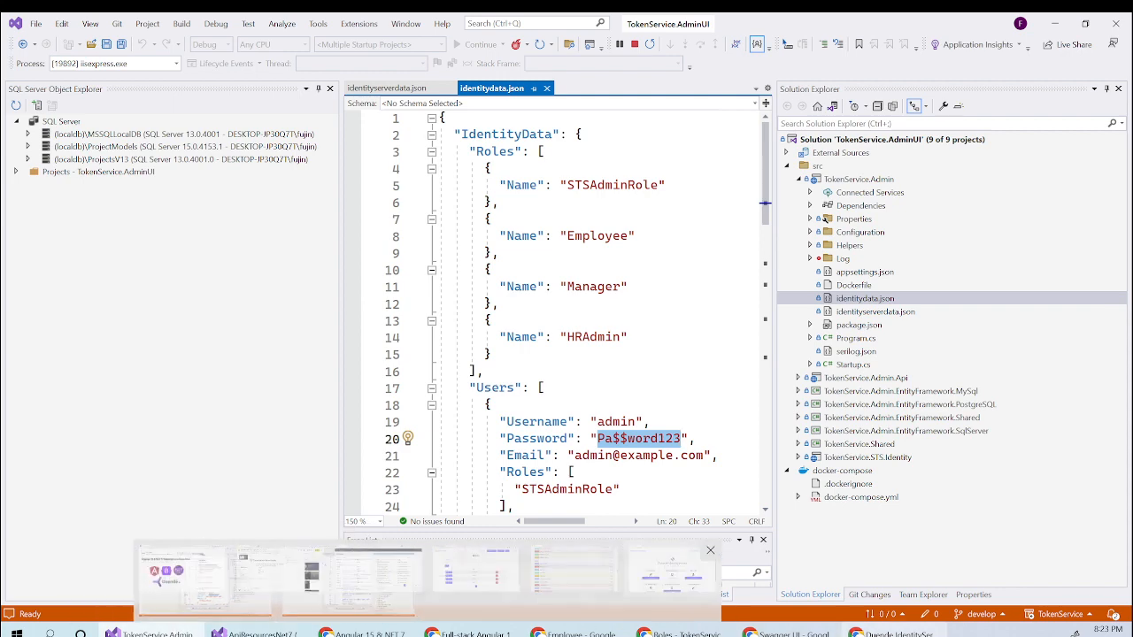
pyautogui.click(670, 571)
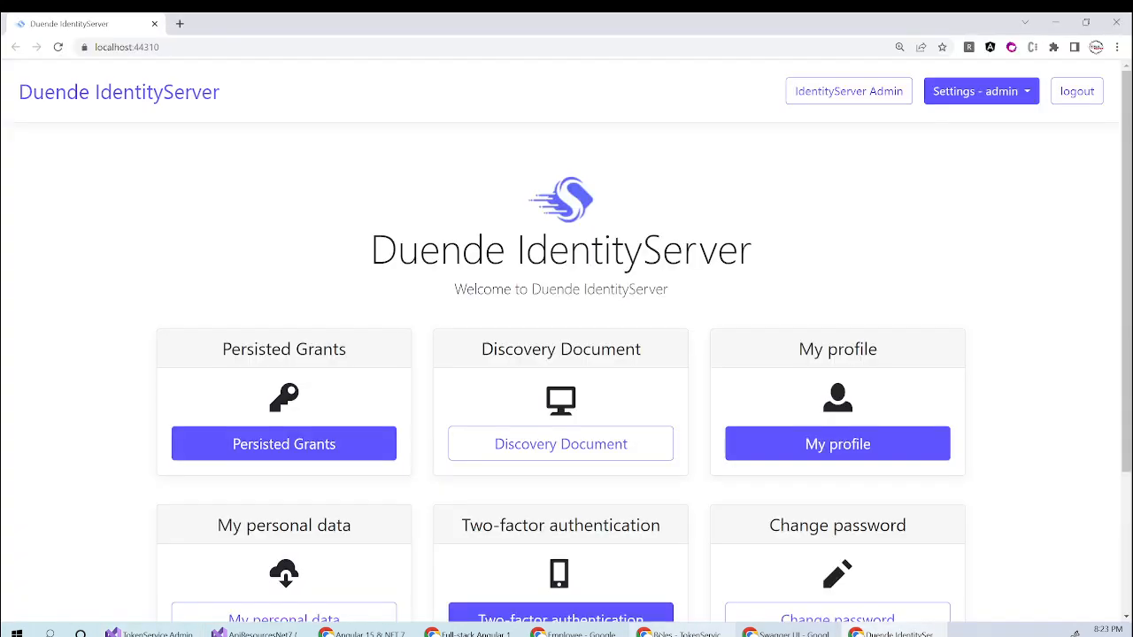
pyautogui.click(690, 634)
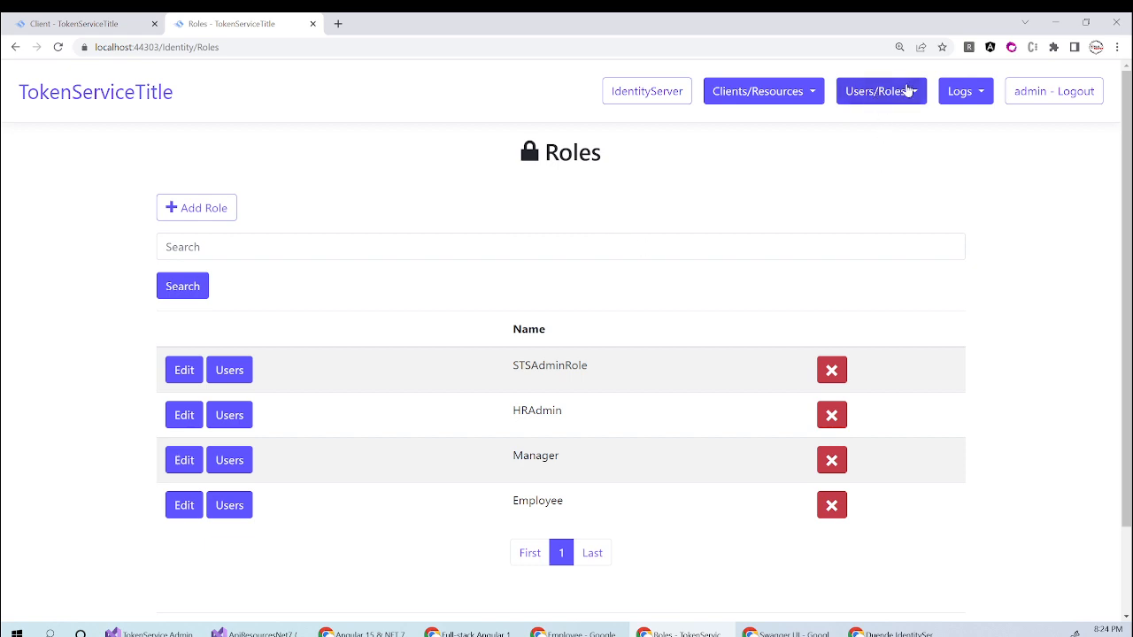
pyautogui.click(981, 93)
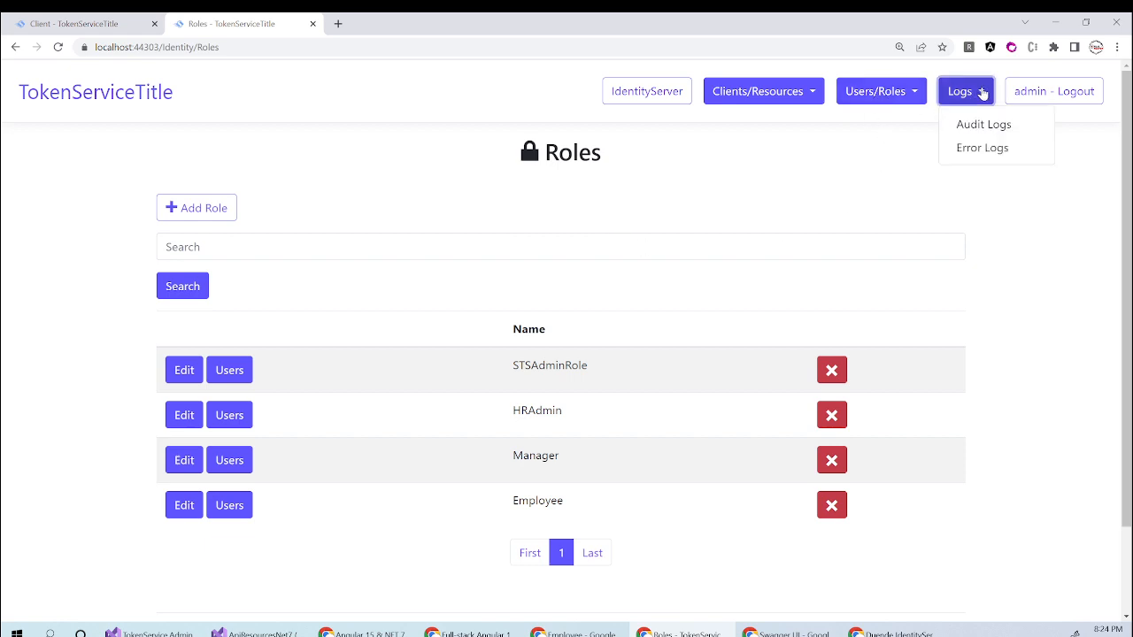
pyautogui.click(970, 126)
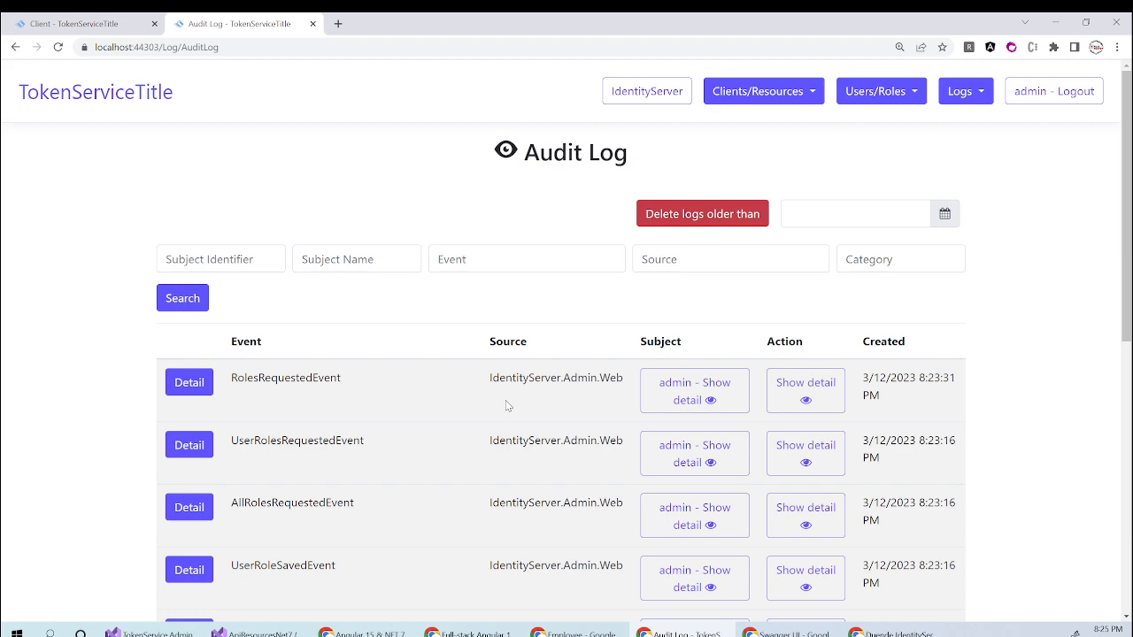
pyautogui.scroll(-3, 510, 380)
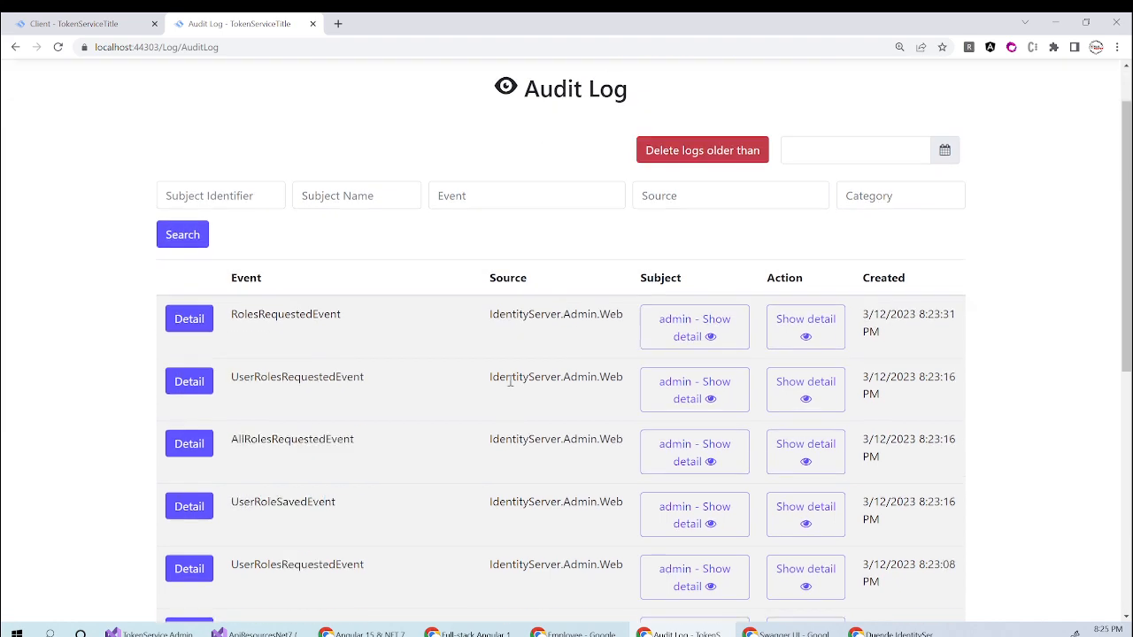
pyautogui.scroll(-3, 510, 385)
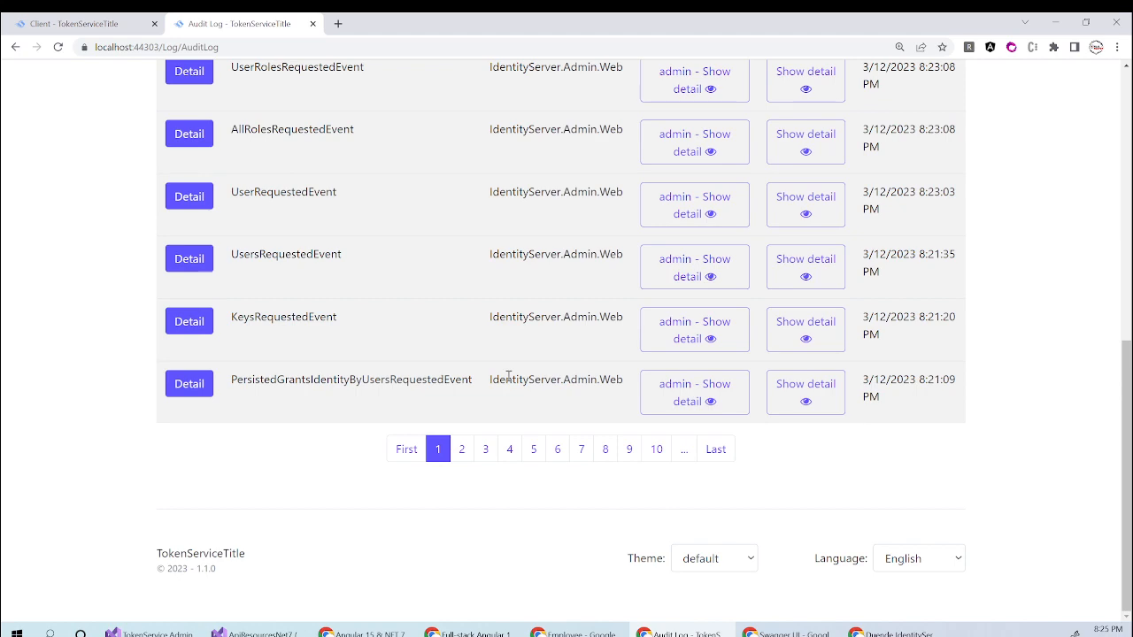
pyautogui.scroll(6, 509, 379)
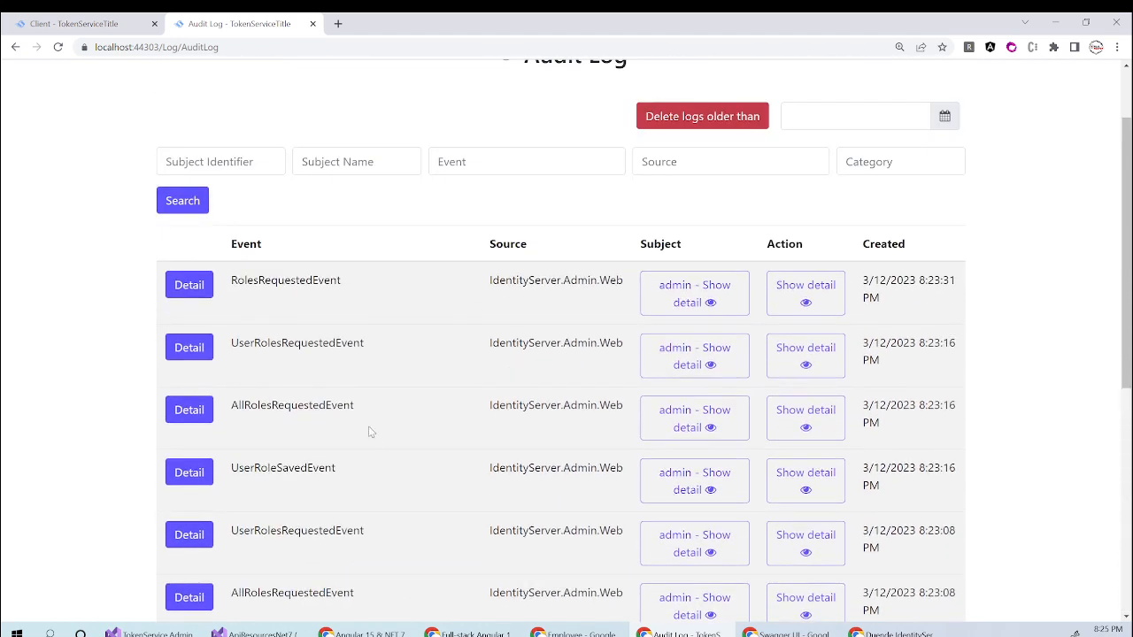
pyautogui.scroll(2, 986, 117)
pyautogui.click(981, 93)
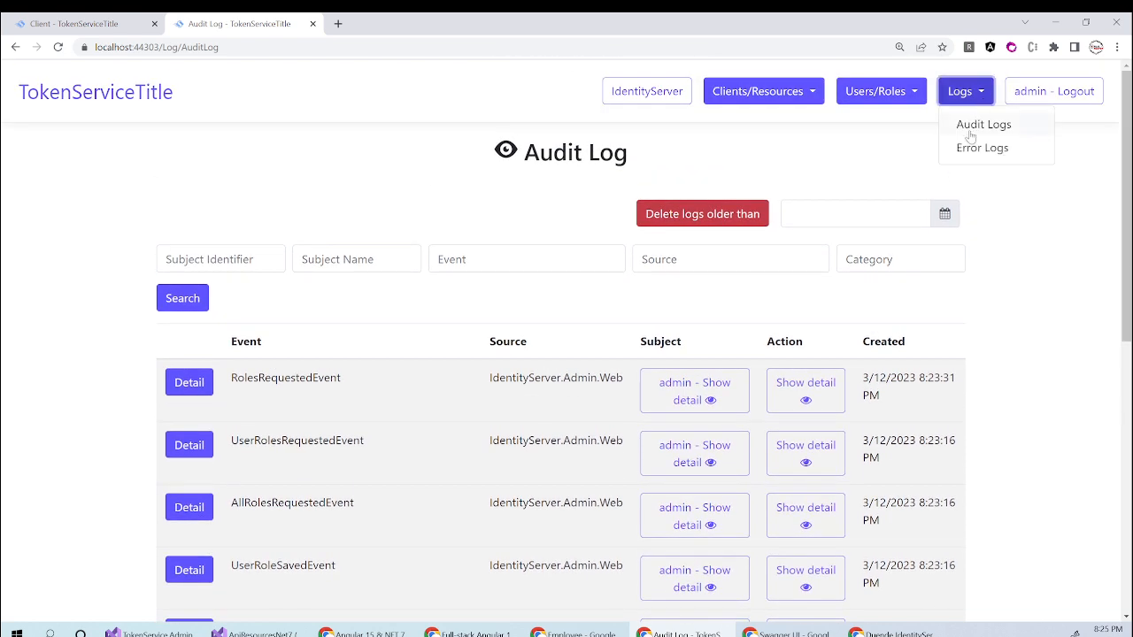
pyautogui.click(979, 147)
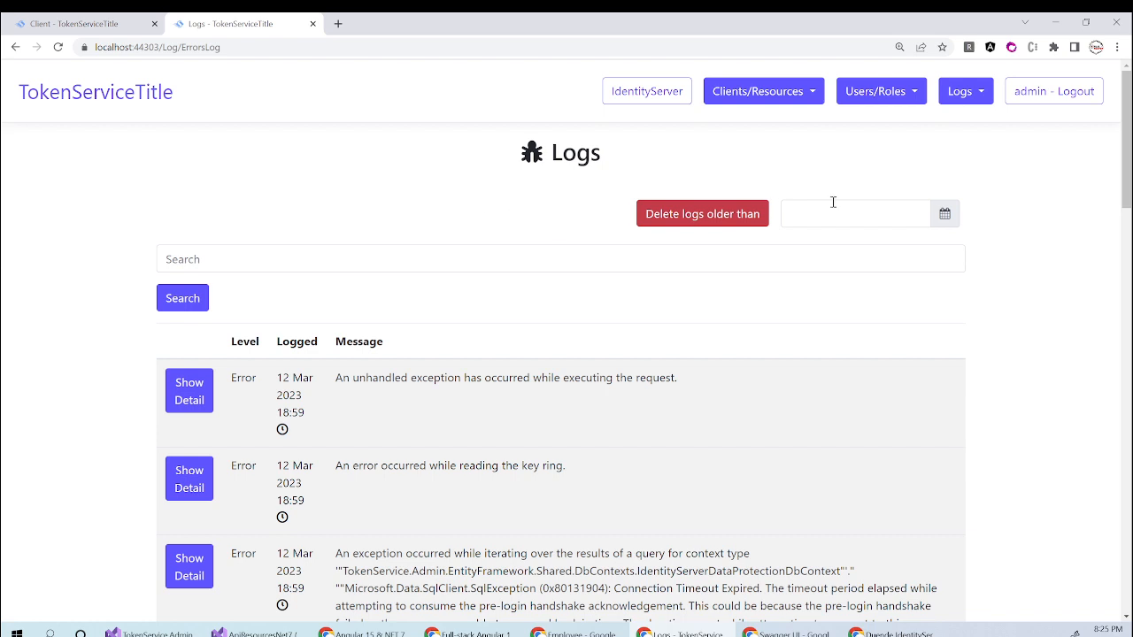
# Log out of the admin site and follow the link back to STSAdminUIClientId to reach the login form
pyautogui.click(1053, 102)
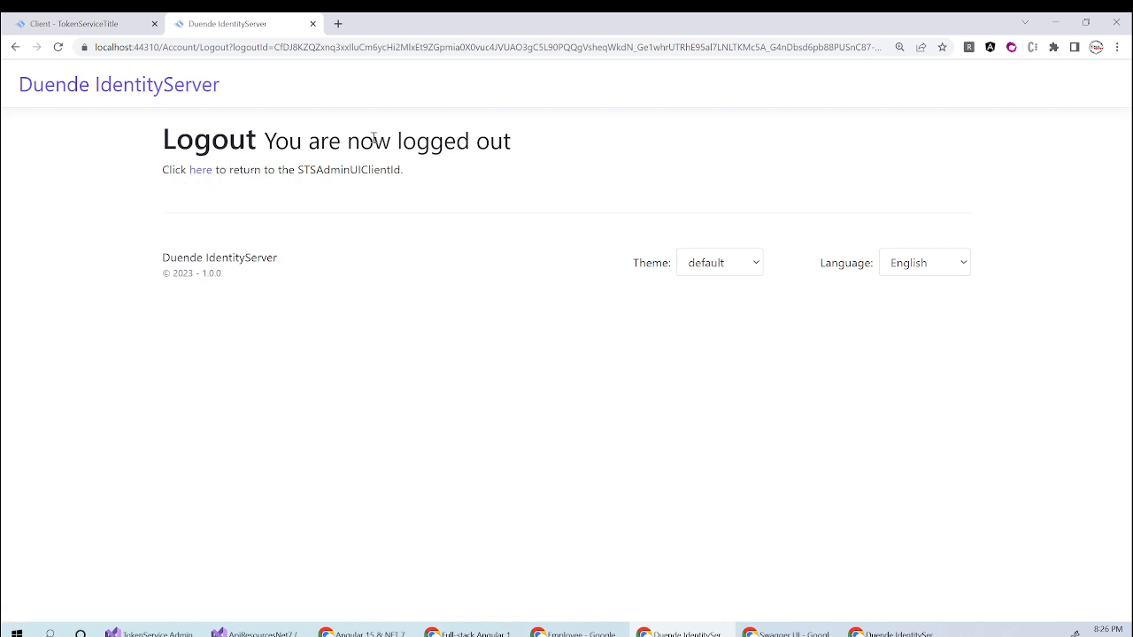
pyautogui.click(202, 174)
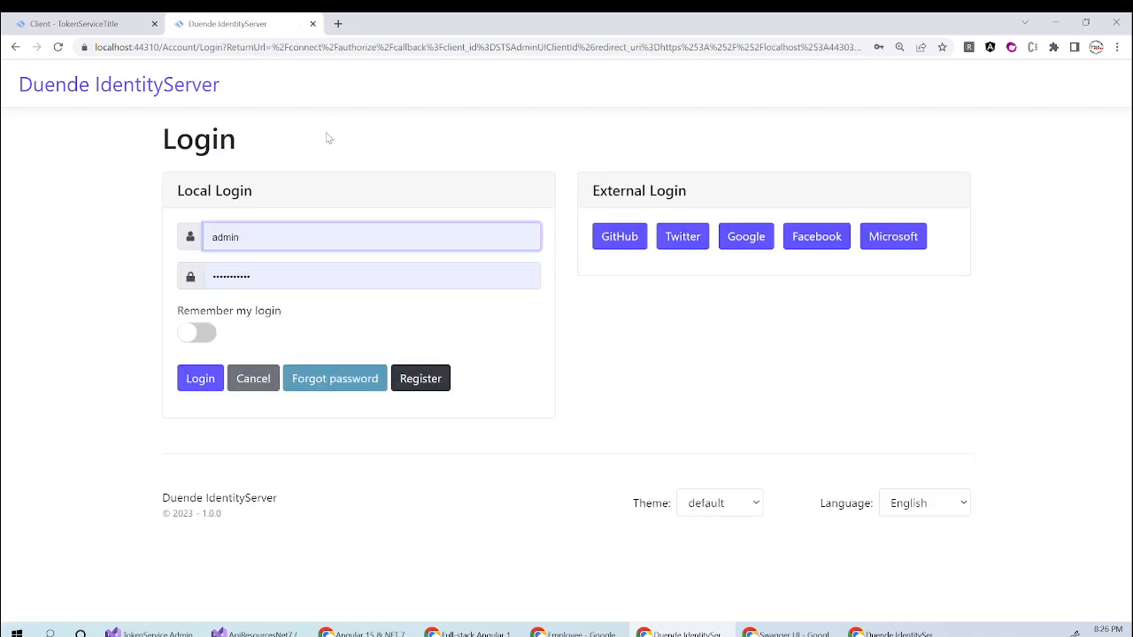